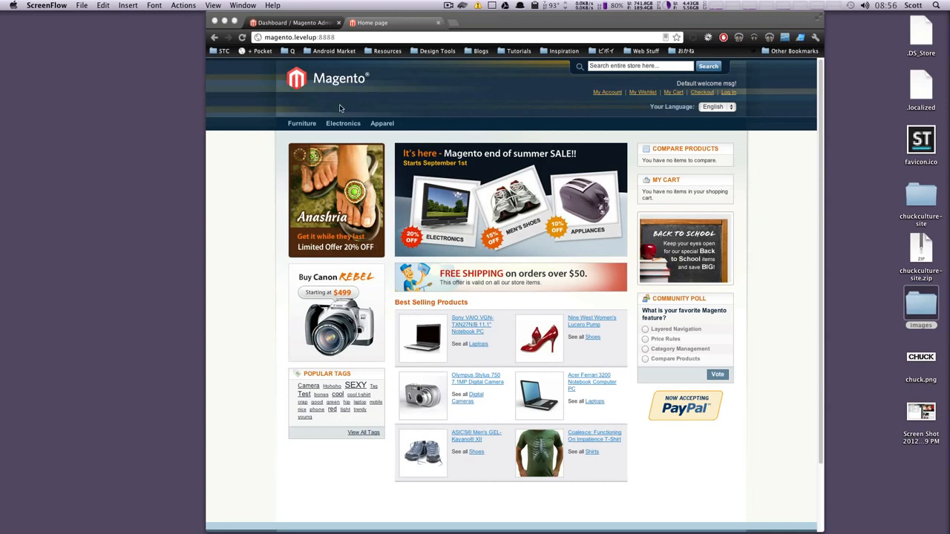
Examine the storefront's category navigation, including the Electronics and Apparel submenus.
{"action": "left_click", "coordinate": [381, 110]}
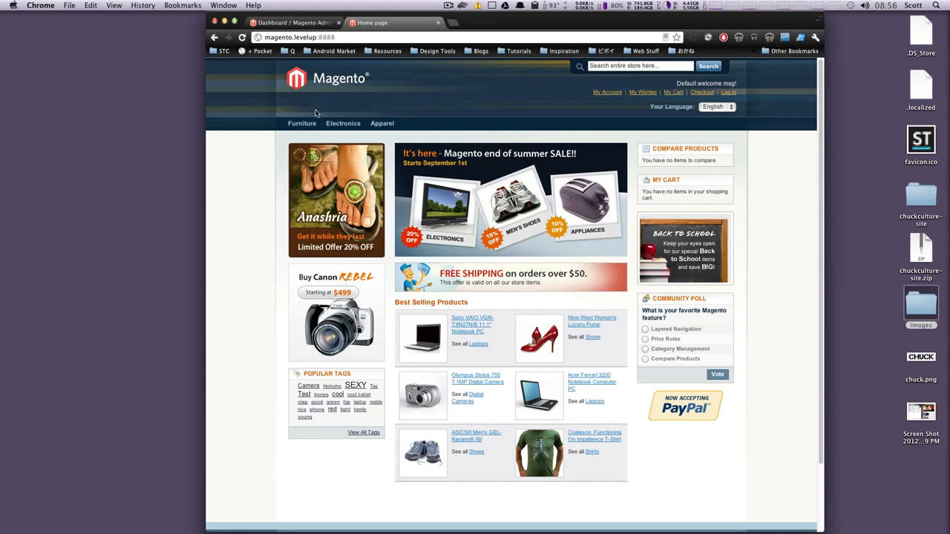
{"action": "mouse_move", "coordinate": [313, 122]}
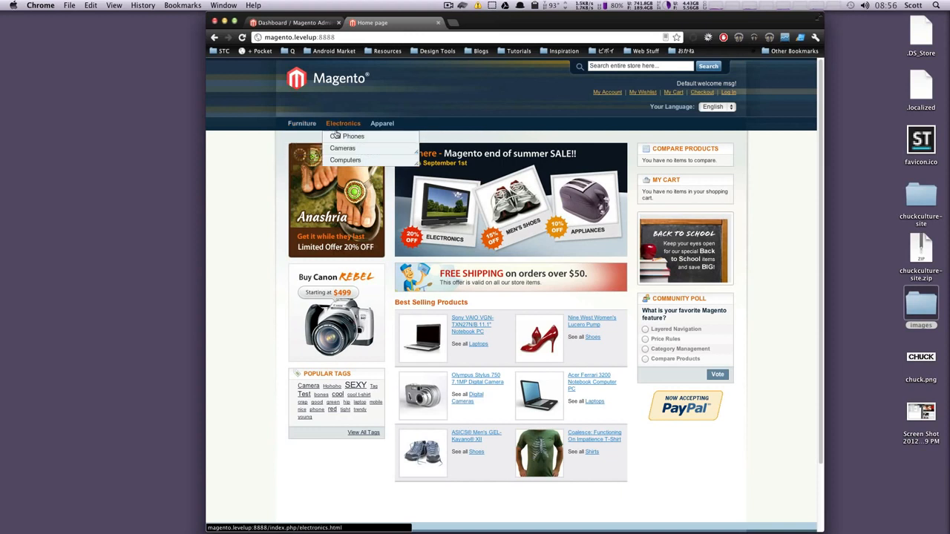
{"action": "mouse_move", "coordinate": [339, 162]}
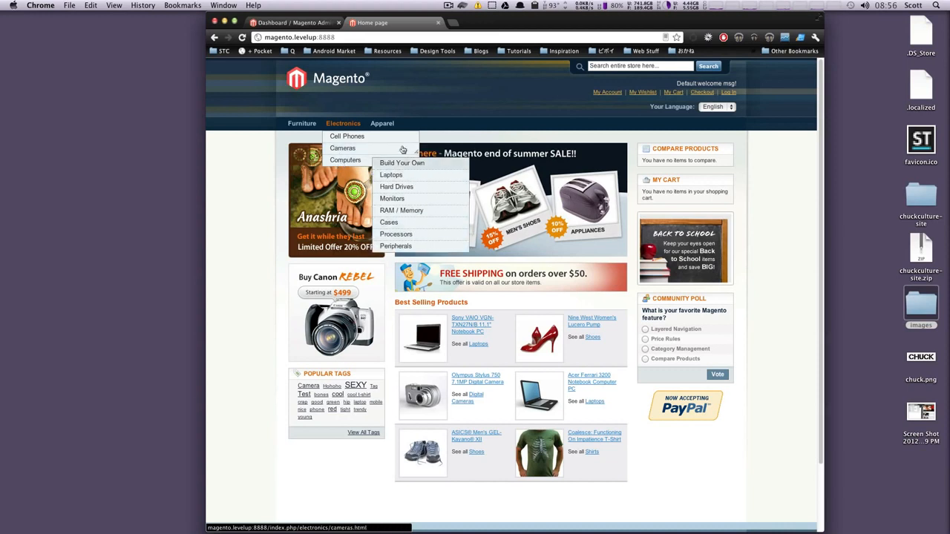
{"action": "mouse_move", "coordinate": [383, 130]}
{"action": "mouse_move", "coordinate": [393, 149]}
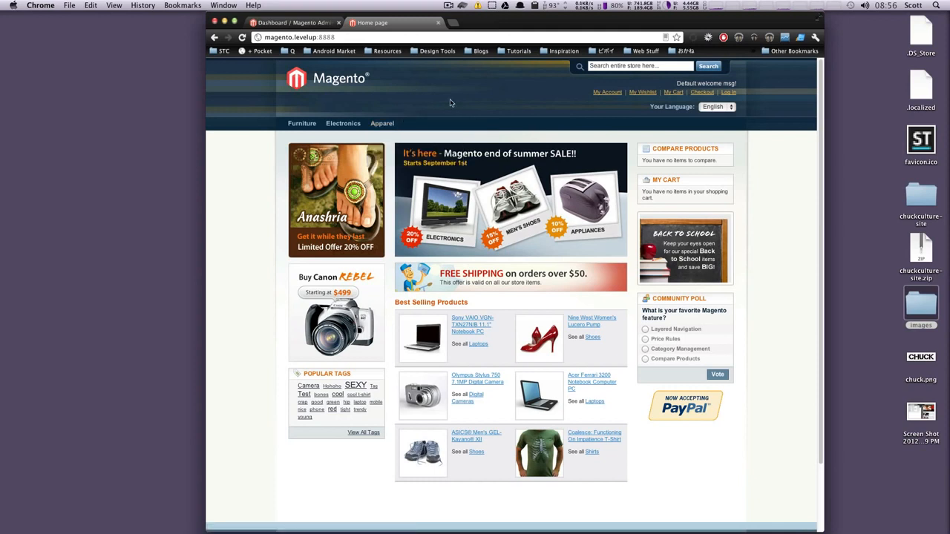
Open category management in the Magento admin and start a new root category.
{"action": "left_click", "coordinate": [293, 23]}
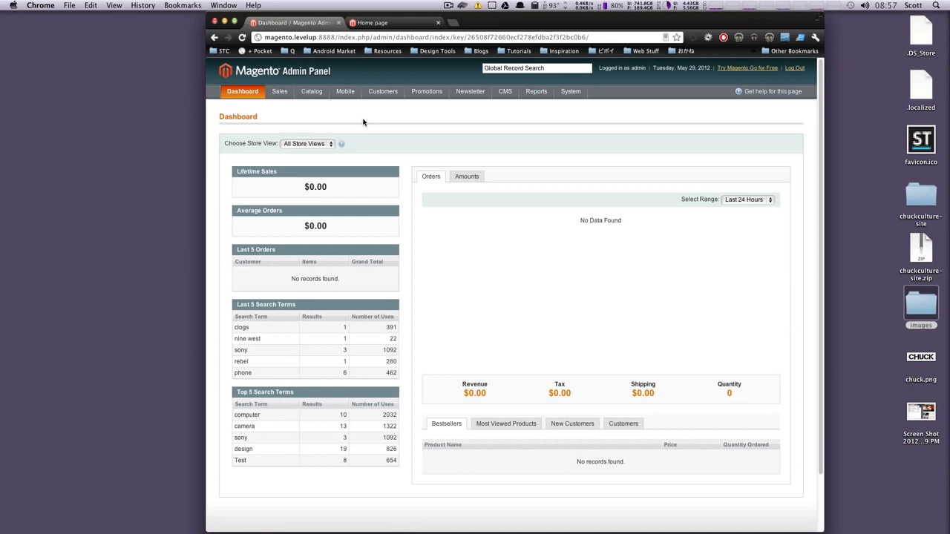
{"action": "mouse_move", "coordinate": [308, 98]}
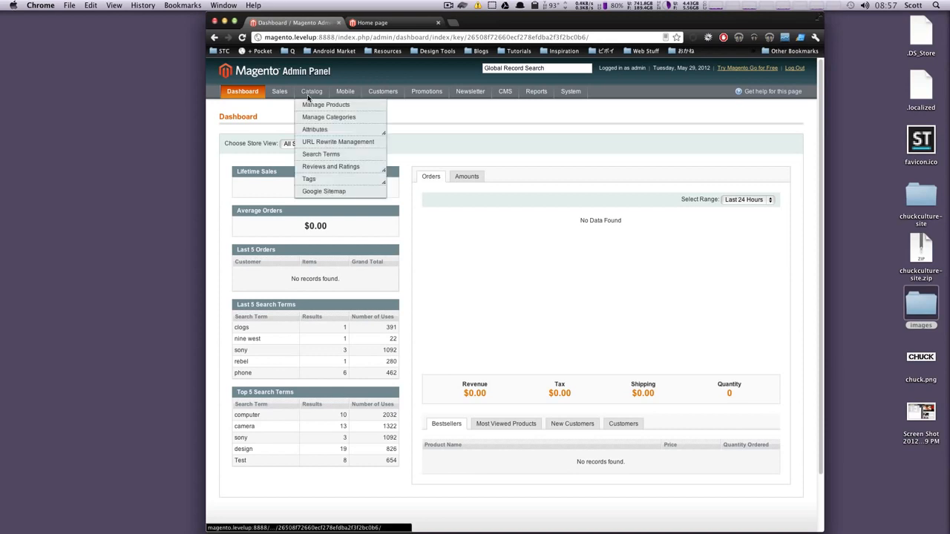
{"action": "left_click", "coordinate": [315, 122]}
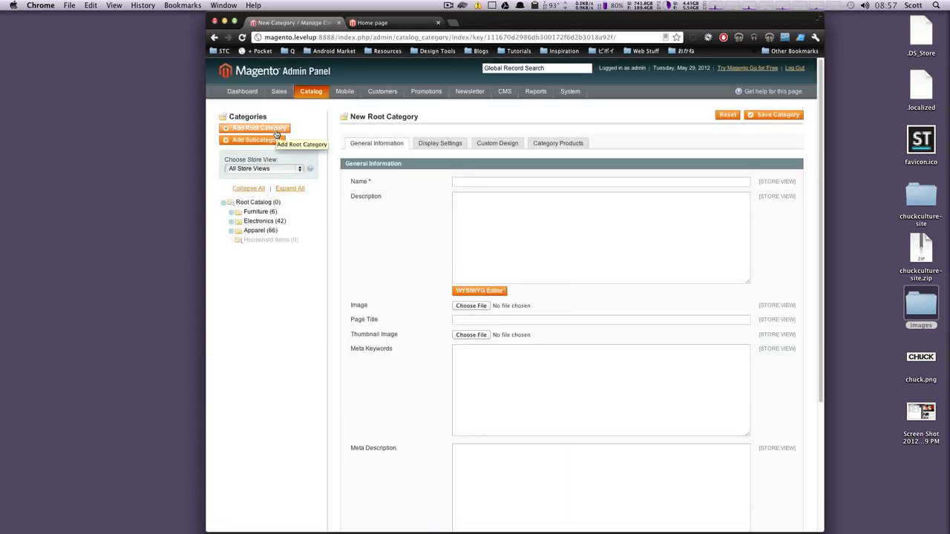
{"action": "left_click", "coordinate": [276, 133]}
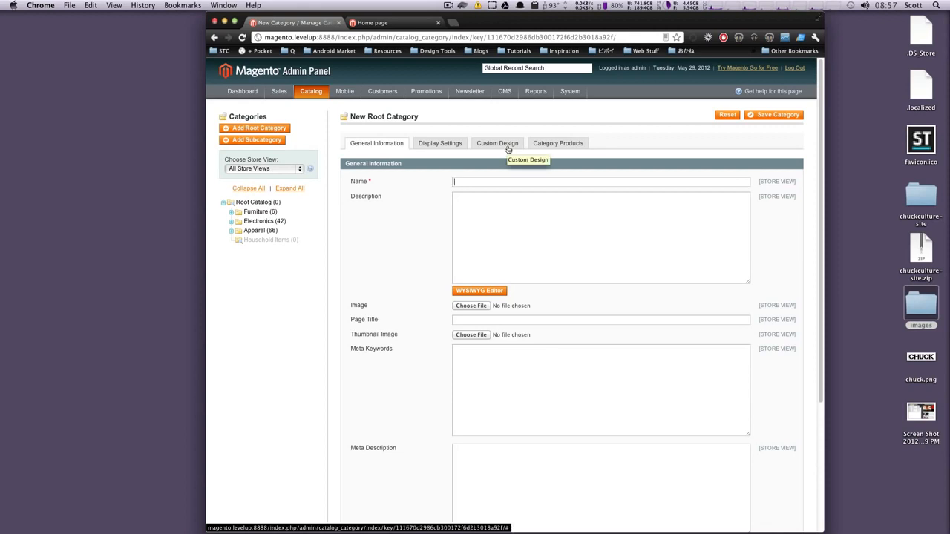
Name the new root category "Tutorials".
{"action": "type", "text": "LevelUP Products"}
{"action": "left_click", "coordinate": [523, 221]}
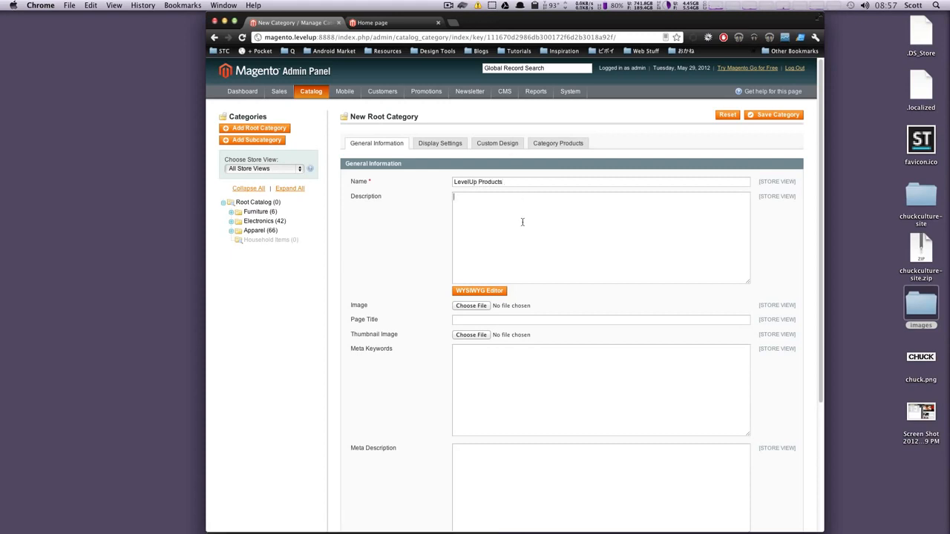
{"action": "triple_click", "coordinate": [493, 184]}
{"action": "type", "text": "Tutorials"}
Enter the category description "Digital Tutorial Videos." and correct the spelling of "Digital".
{"action": "left_click", "coordinate": [532, 222]}
{"action": "type", "text": "Diditial Tutorial Videos"}
{"action": "right_click", "coordinate": [462, 196]}
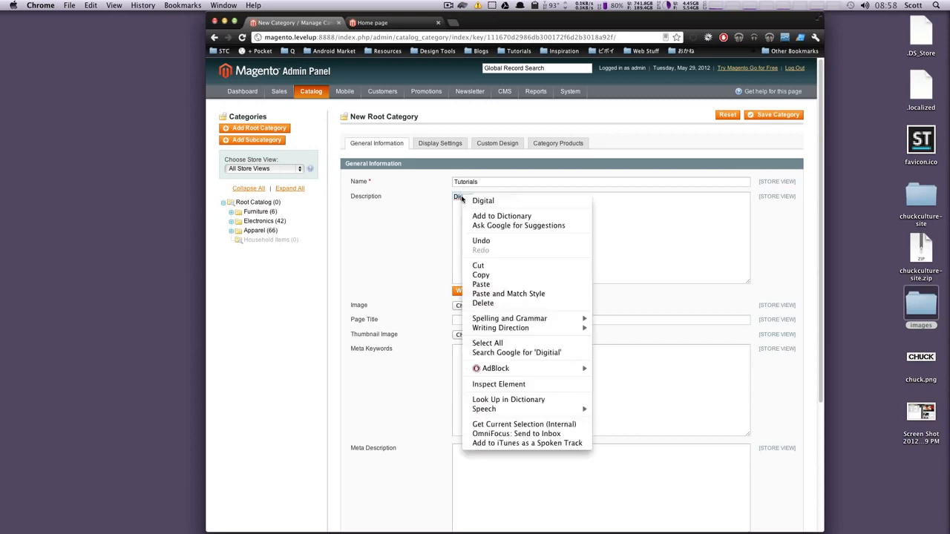
{"action": "left_click", "coordinate": [482, 196]}
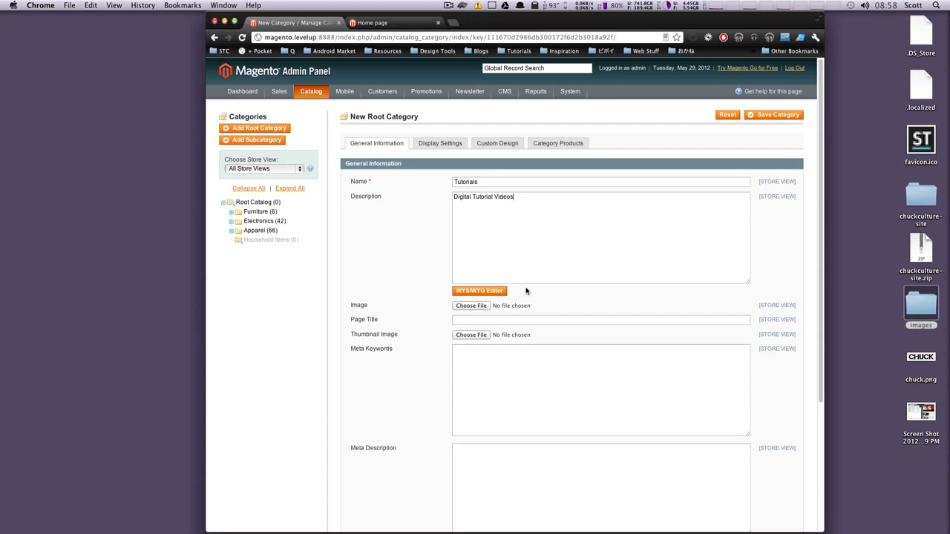
{"action": "type", "text": "."}
{"action": "left_click_drag", "start_coordinate": [465, 206], "coordinate": [428, 194]}
{"action": "left_click", "coordinate": [423, 197]}
{"action": "left_click_drag", "start_coordinate": [520, 209], "coordinate": [444, 199]}
Copy the category name "Tutorials" into the Page Title field.
{"action": "left_click", "coordinate": [483, 320]}
{"action": "left_click_drag", "start_coordinate": [490, 182], "coordinate": [448, 178]}
{"action": "key", "text": "super+c"}
{"action": "right_click", "coordinate": [477, 317]}
{"action": "left_click", "coordinate": [442, 314]}
{"action": "left_click", "coordinate": [484, 320]}
{"action": "key", "text": "super+v"}
Set the category's Is Active option to Yes and leave Include in Navigation Menu at Yes.
{"action": "scroll", "coordinate": [525, 350], "scroll_direction": "down", "scroll_amount": 5}
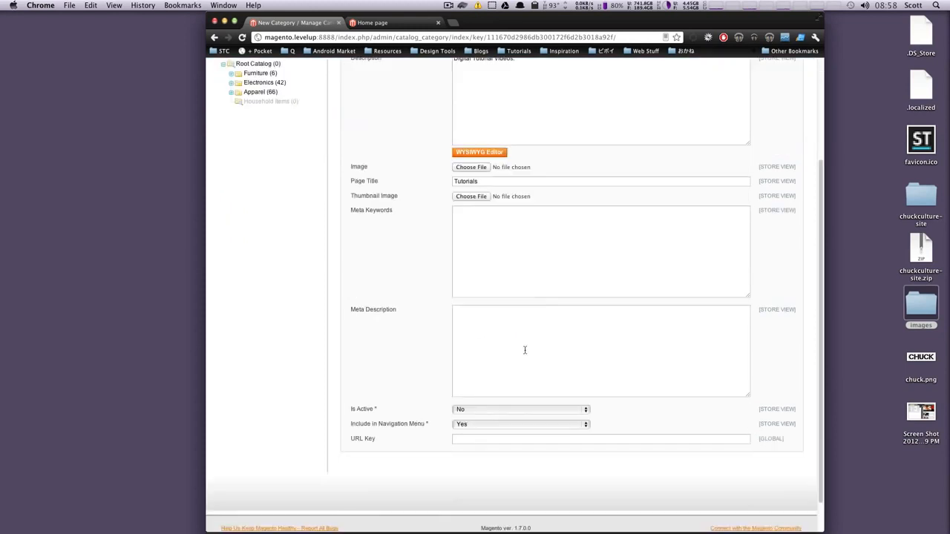
{"action": "scroll", "coordinate": [515, 261], "scroll_direction": "down", "scroll_amount": 1}
{"action": "left_click", "coordinate": [515, 260]}
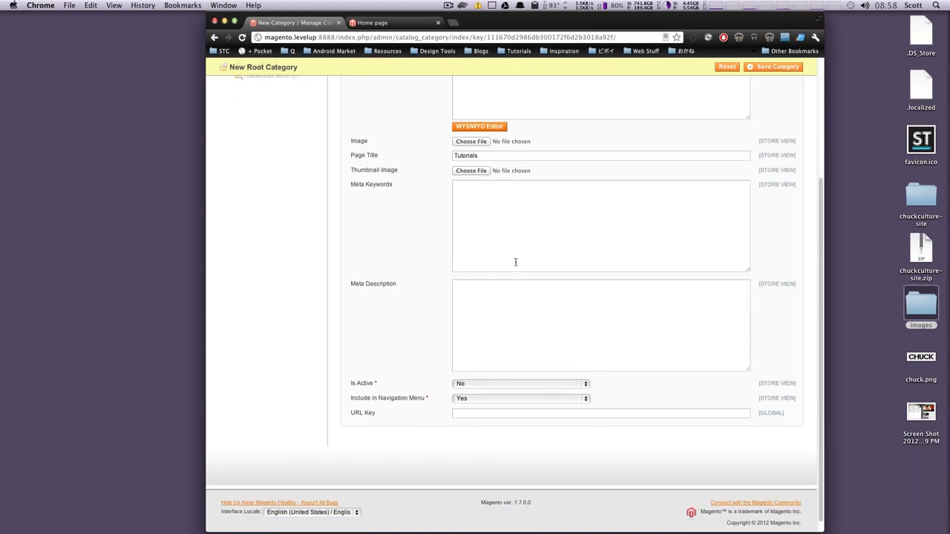
{"action": "scroll", "coordinate": [515, 261], "scroll_direction": "up", "scroll_amount": 6}
{"action": "scroll", "coordinate": [514, 262], "scroll_direction": "down", "scroll_amount": 5}
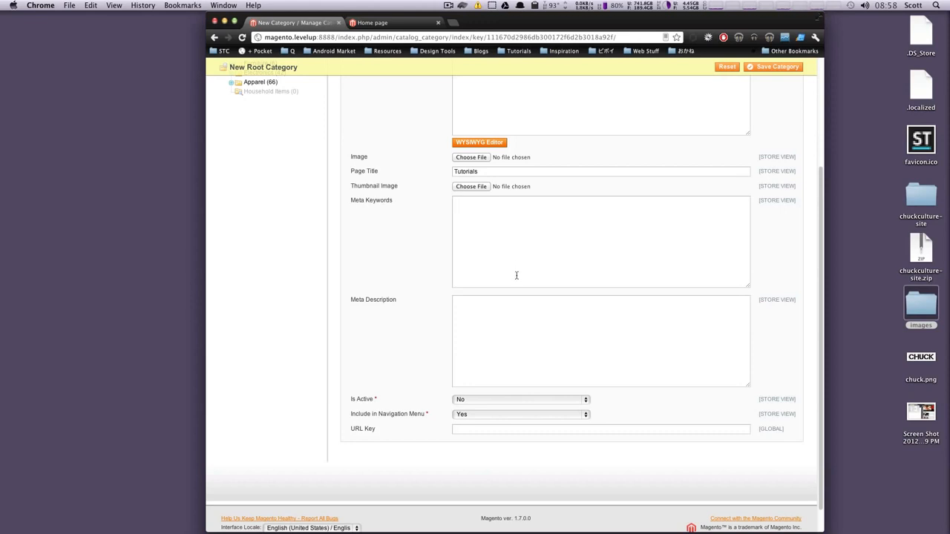
{"action": "left_click", "coordinate": [513, 403]}
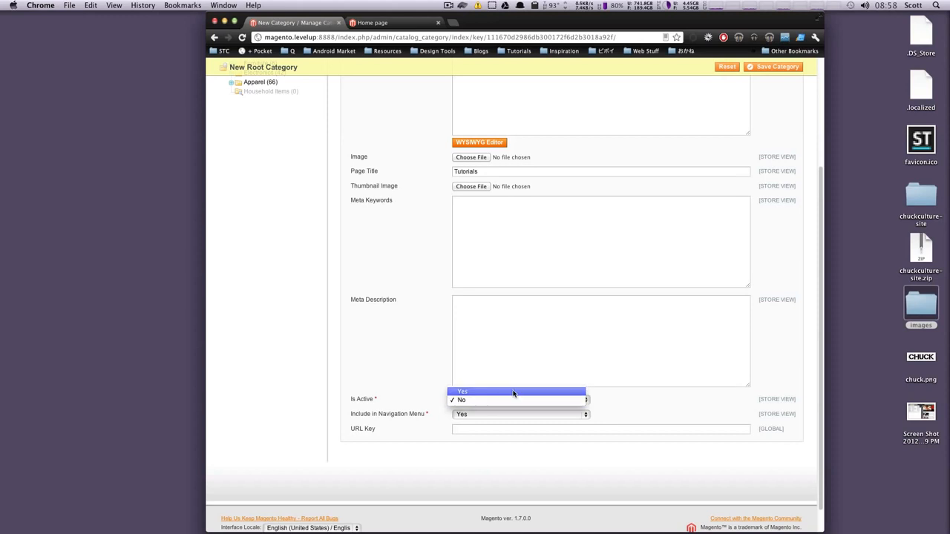
{"action": "left_click", "coordinate": [512, 392]}
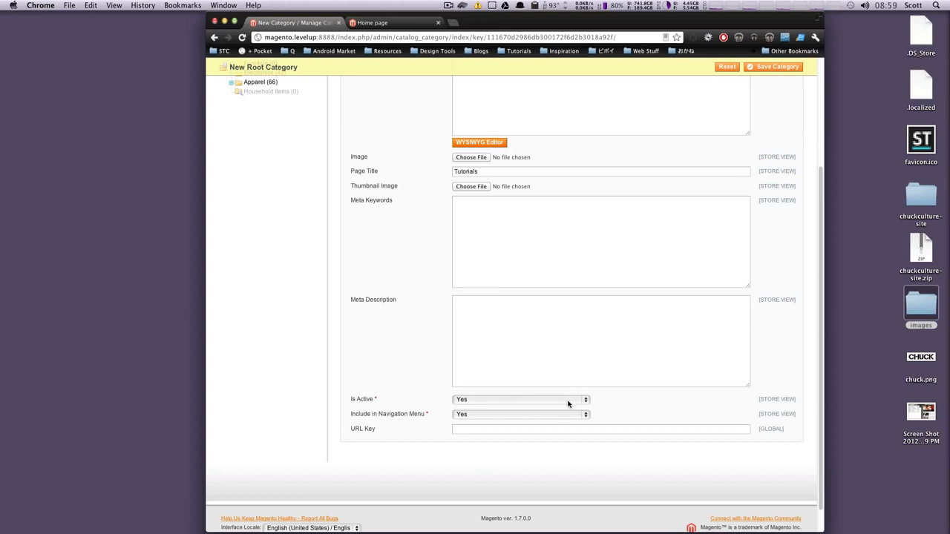
{"action": "left_click", "coordinate": [523, 415]}
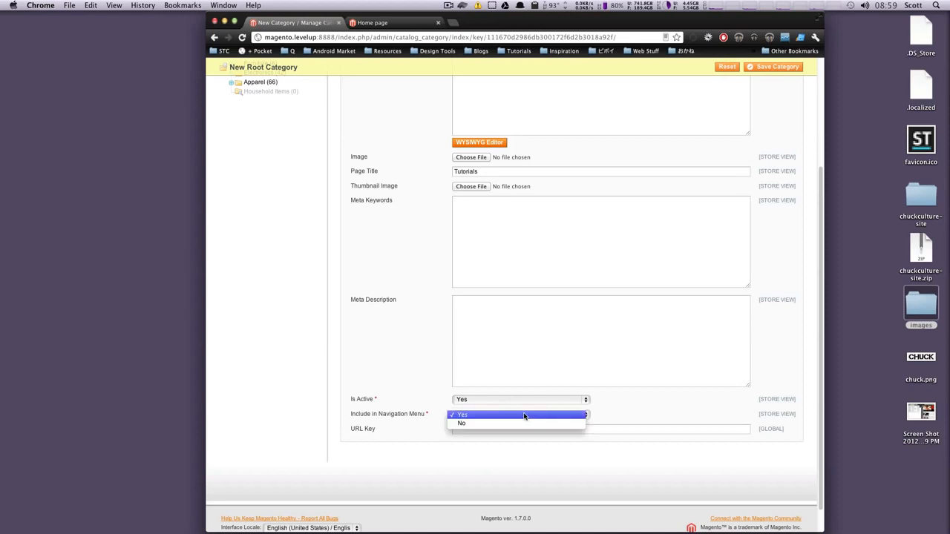
{"action": "left_click", "coordinate": [524, 416]}
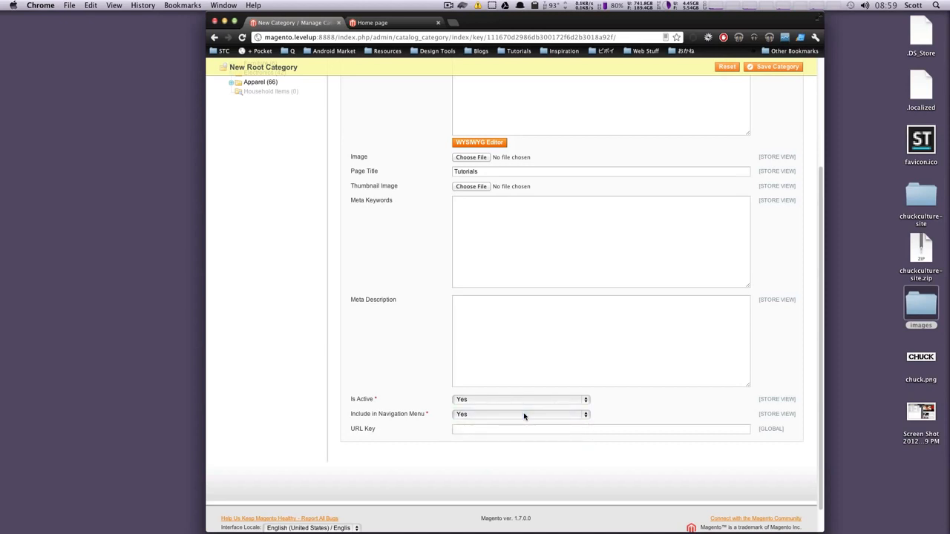
{"action": "left_click", "coordinate": [502, 430]}
{"action": "left_click_drag", "start_coordinate": [412, 439], "coordinate": [354, 431]}
{"action": "left_click", "coordinate": [463, 431]}
{"action": "scroll", "coordinate": [438, 422], "scroll_direction": "up", "scroll_amount": 5}
{"action": "left_click_drag", "start_coordinate": [484, 181], "coordinate": [413, 180]}
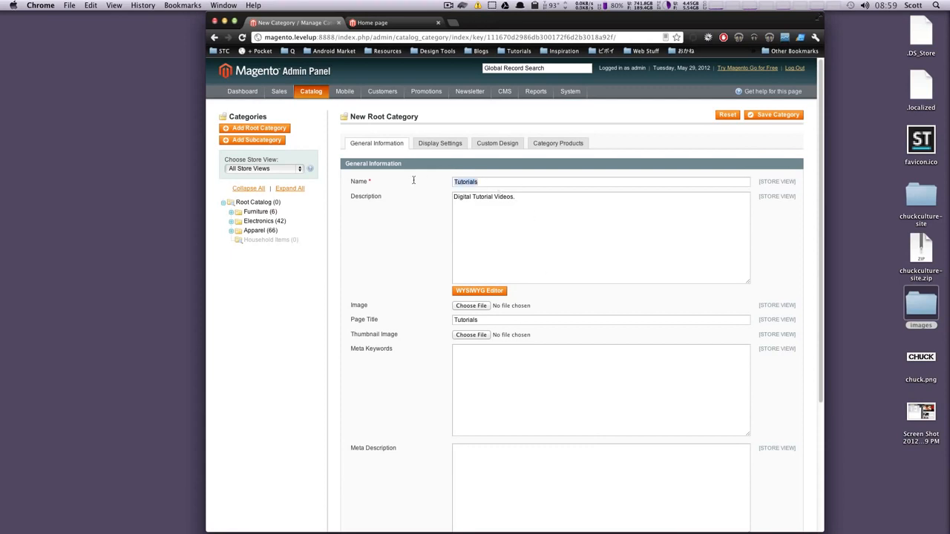
{"action": "scroll", "coordinate": [418, 265], "scroll_direction": "down", "scroll_amount": 5}
{"action": "left_click", "coordinate": [462, 399]}
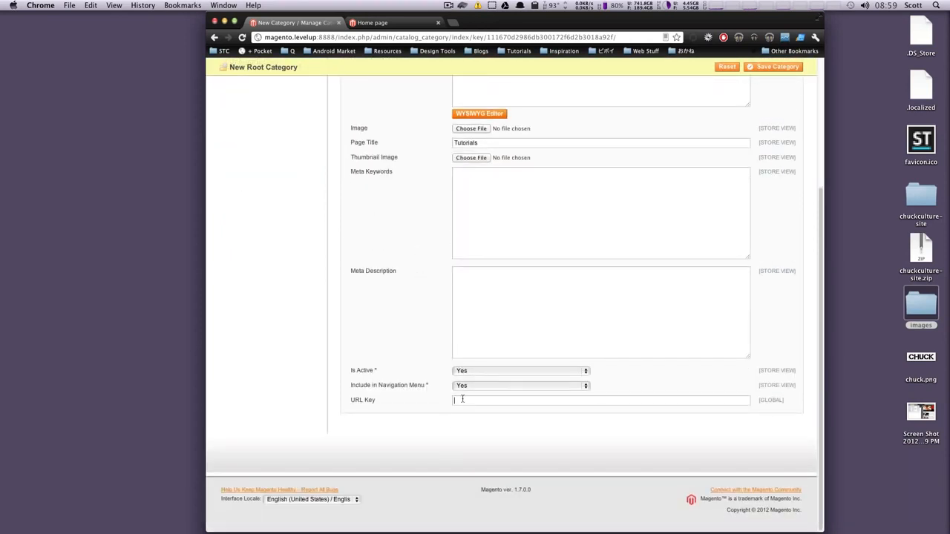
{"action": "scroll", "coordinate": [400, 367], "scroll_direction": "up", "scroll_amount": 5}
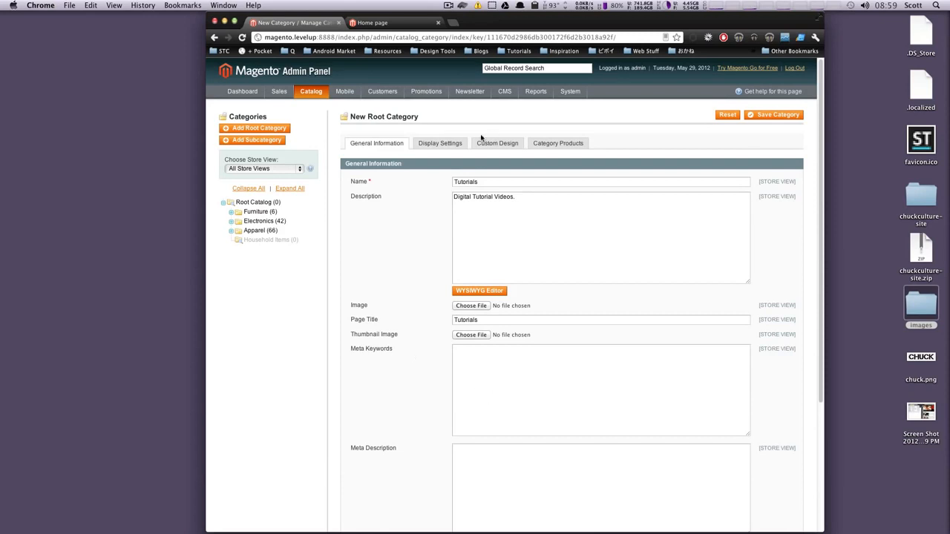
Review the category's CMS Block, Is Anchor and Display Mode options, plus its custom design settings.
{"action": "left_click", "coordinate": [440, 145]}
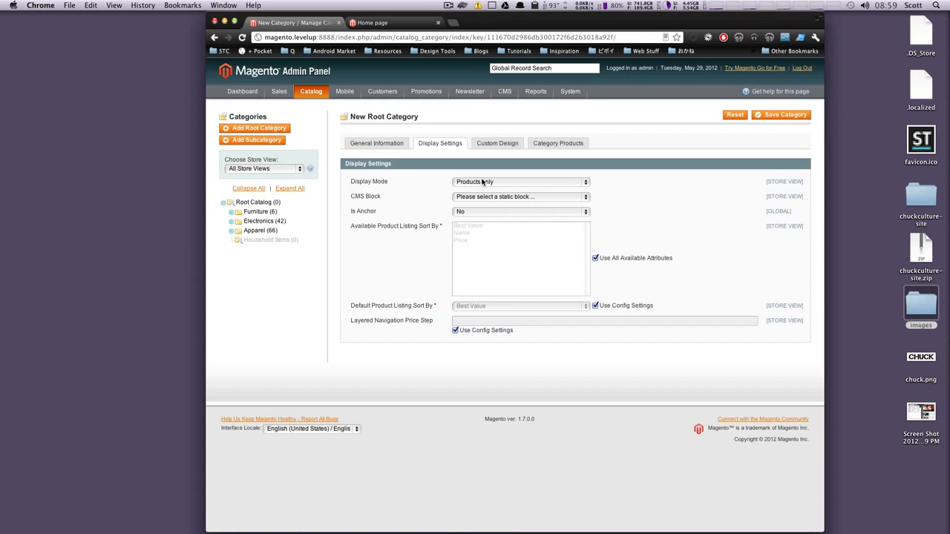
{"action": "left_click", "coordinate": [563, 198]}
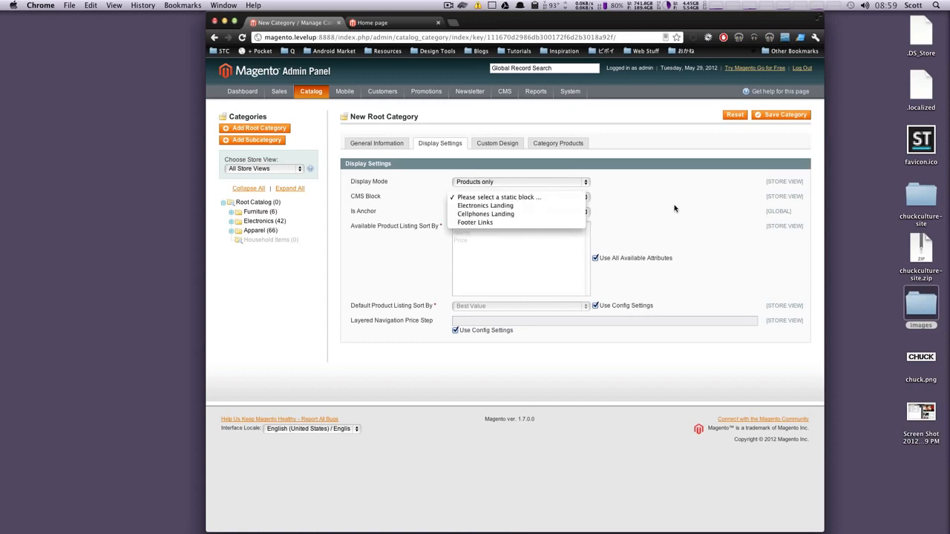
{"action": "left_click", "coordinate": [655, 213]}
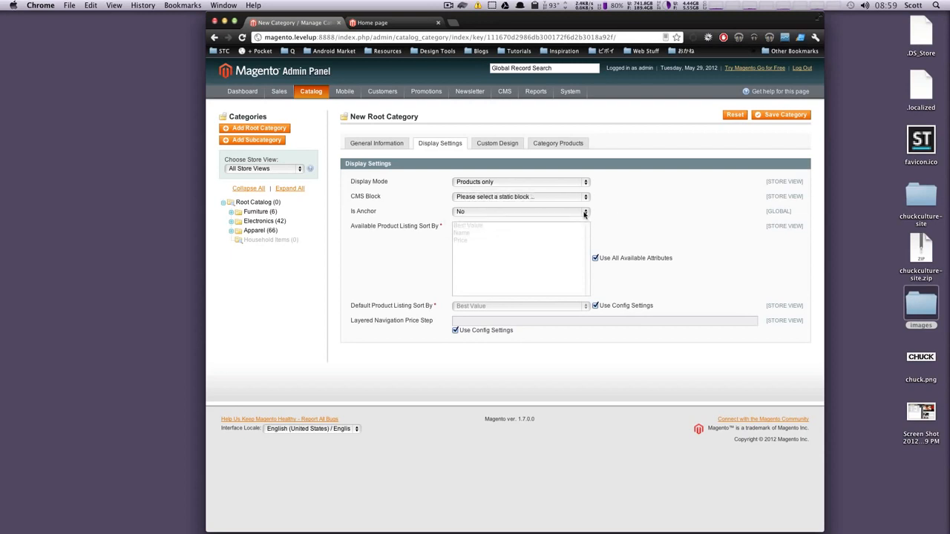
{"action": "left_click", "coordinate": [584, 213]}
{"action": "left_click", "coordinate": [635, 213]}
{"action": "left_click", "coordinate": [499, 184]}
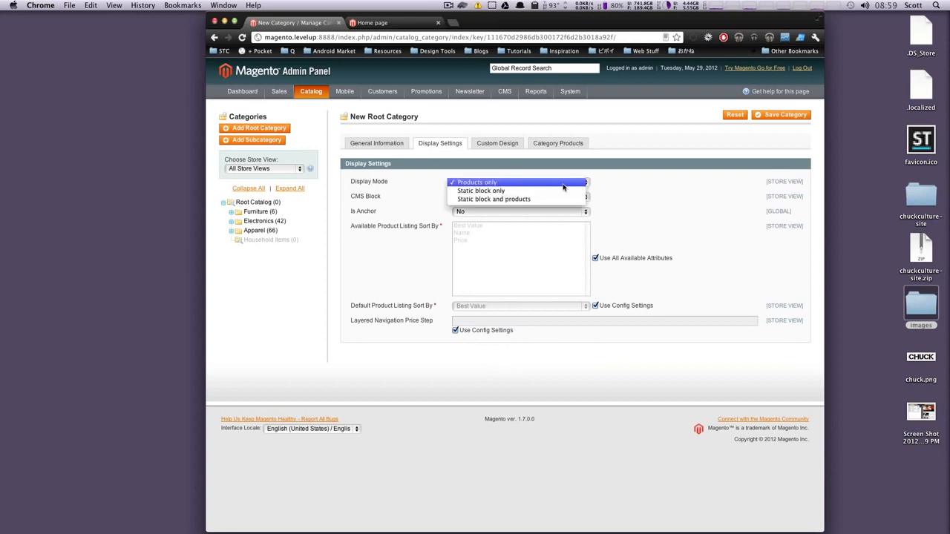
{"action": "left_click", "coordinate": [615, 194]}
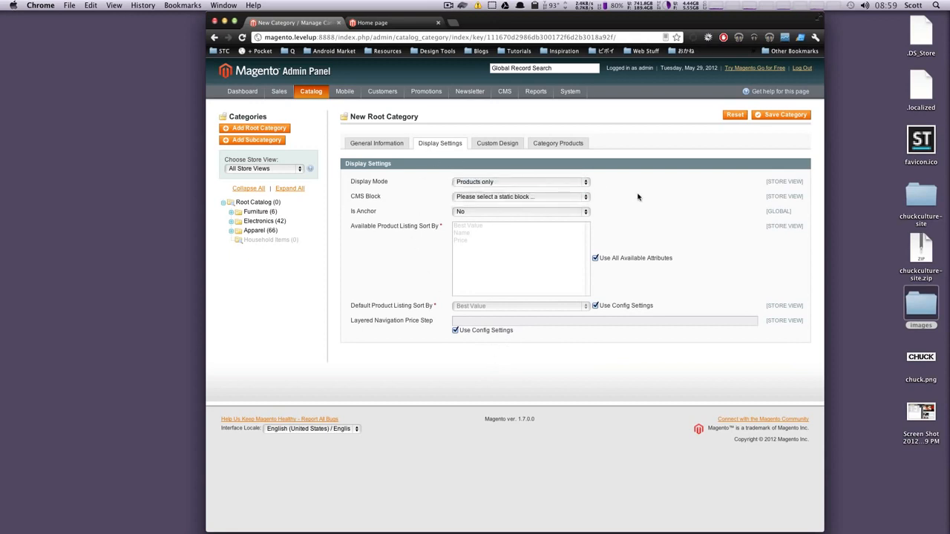
{"action": "left_click", "coordinate": [513, 147]}
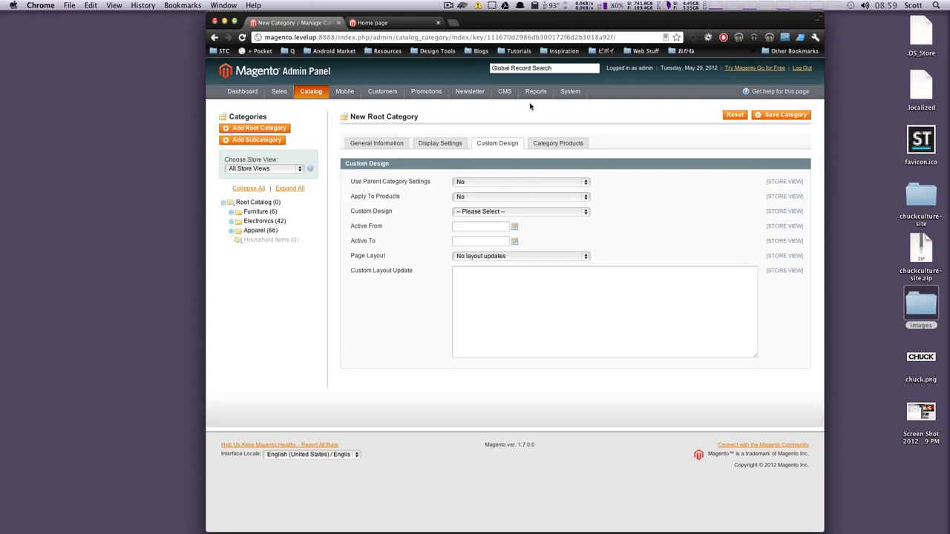
Assign Gaming Computer, Computer, Microsoft Wireless Optical Mouse 5000 and Logitech diNovo Edge Keyboard to the category and save it.
{"action": "left_click", "coordinate": [571, 149]}
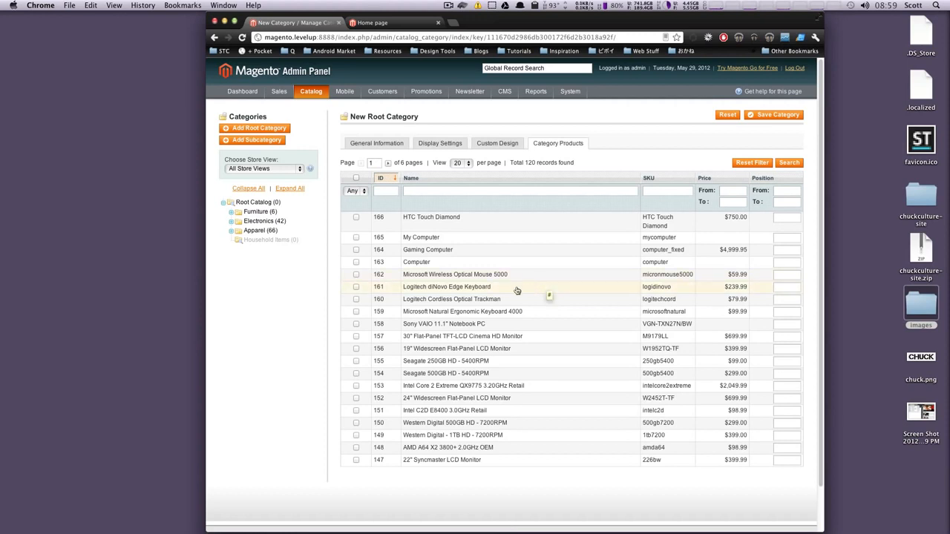
{"action": "left_click", "coordinate": [356, 261]}
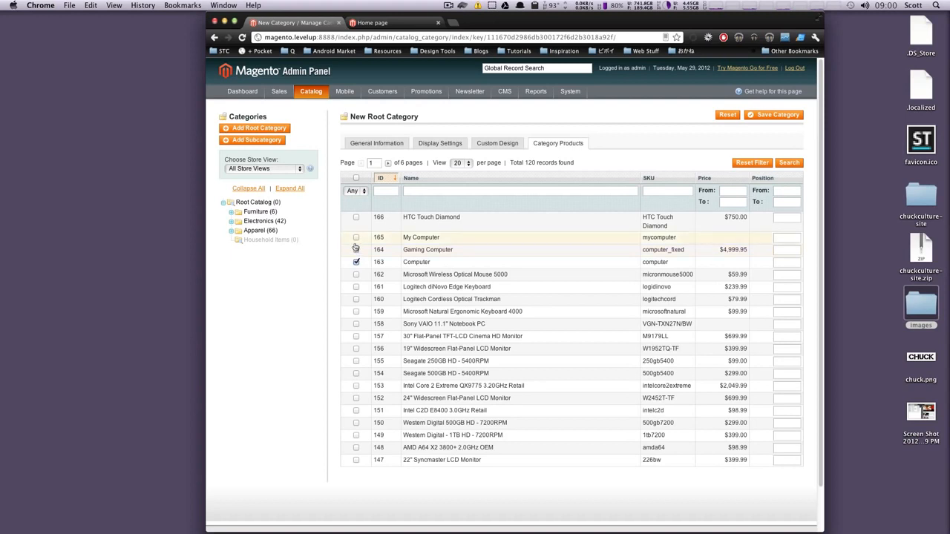
{"action": "left_click", "coordinate": [355, 250]}
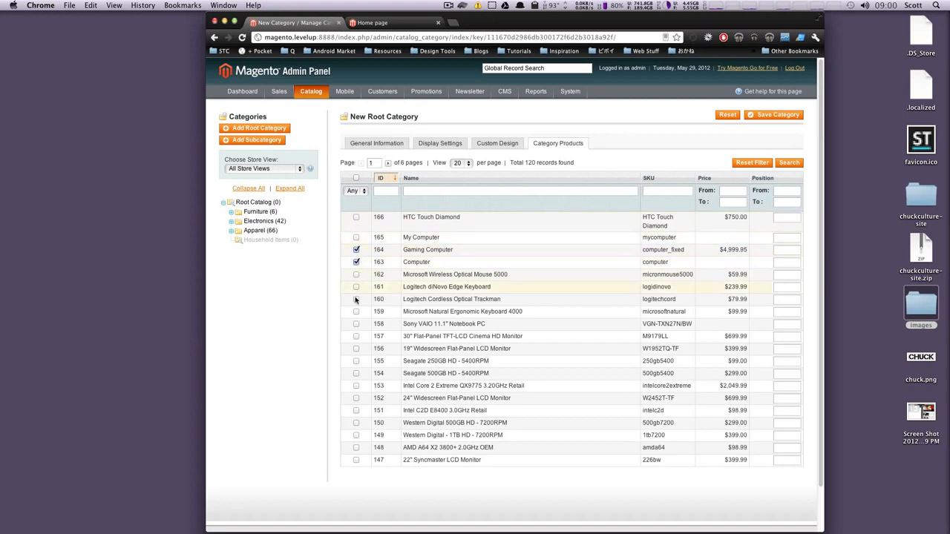
{"action": "left_click", "coordinate": [356, 274]}
{"action": "left_click", "coordinate": [356, 287]}
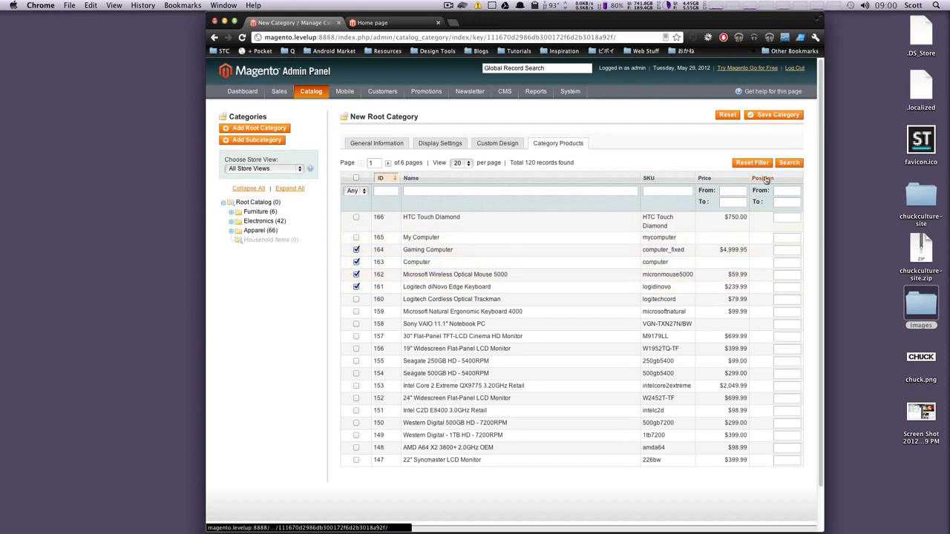
{"action": "left_click", "coordinate": [752, 117]}
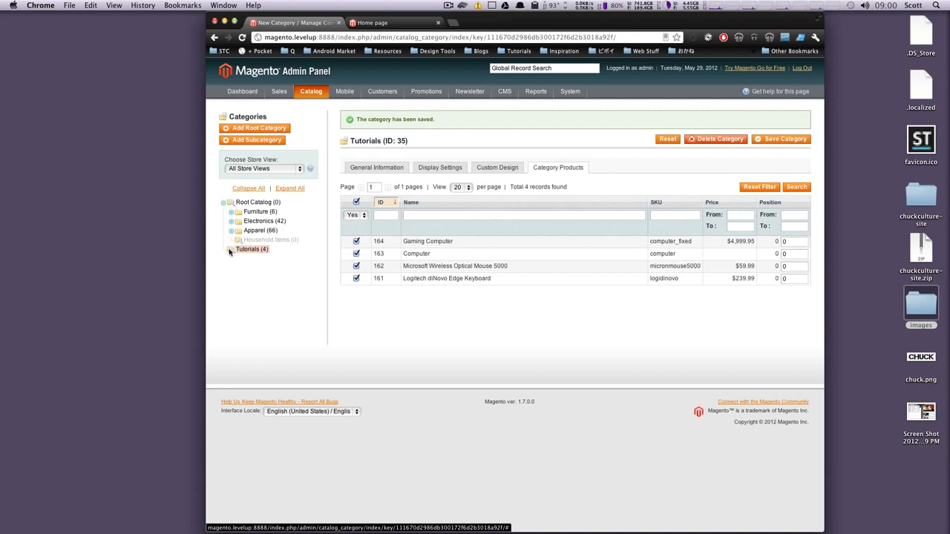
Move the Tutorials category into Root Catalog, between Apparel and Household Items.
{"action": "left_click_drag", "start_coordinate": [236, 254], "coordinate": [260, 205]}
{"action": "left_click_drag", "start_coordinate": [246, 253], "coordinate": [260, 240]}
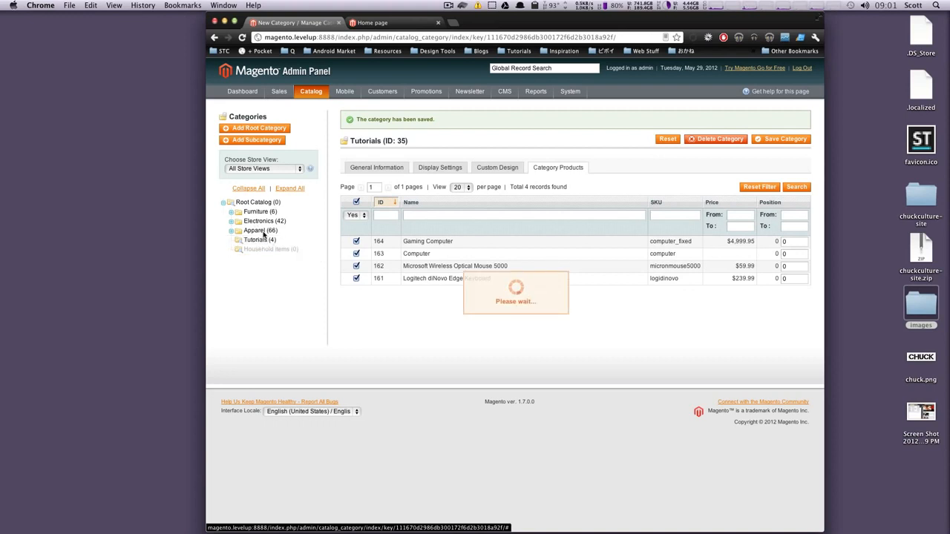
Nest the Tutorials category under Apparel and return it to the Root Catalog level above Household Items.
{"action": "left_click_drag", "start_coordinate": [253, 241], "coordinate": [264, 233]}
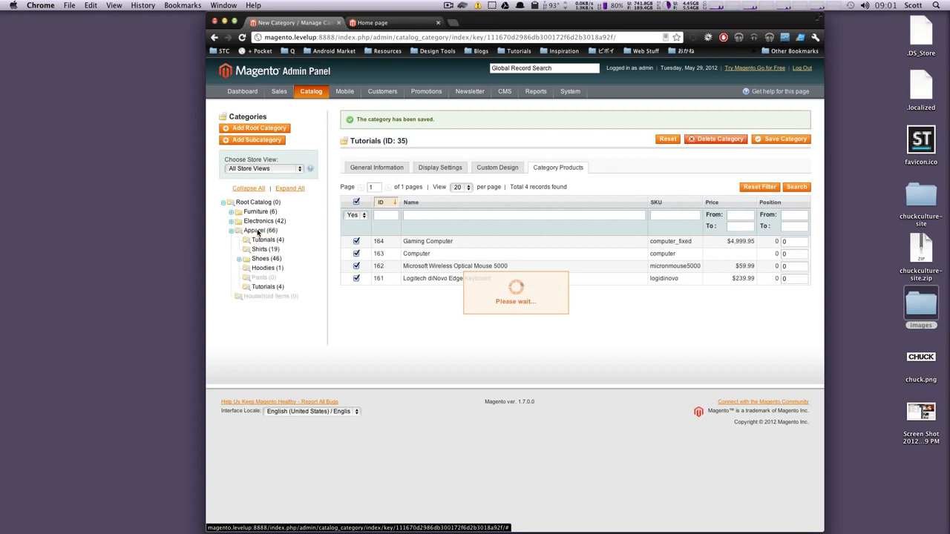
{"action": "left_click_drag", "start_coordinate": [265, 291], "coordinate": [241, 297]}
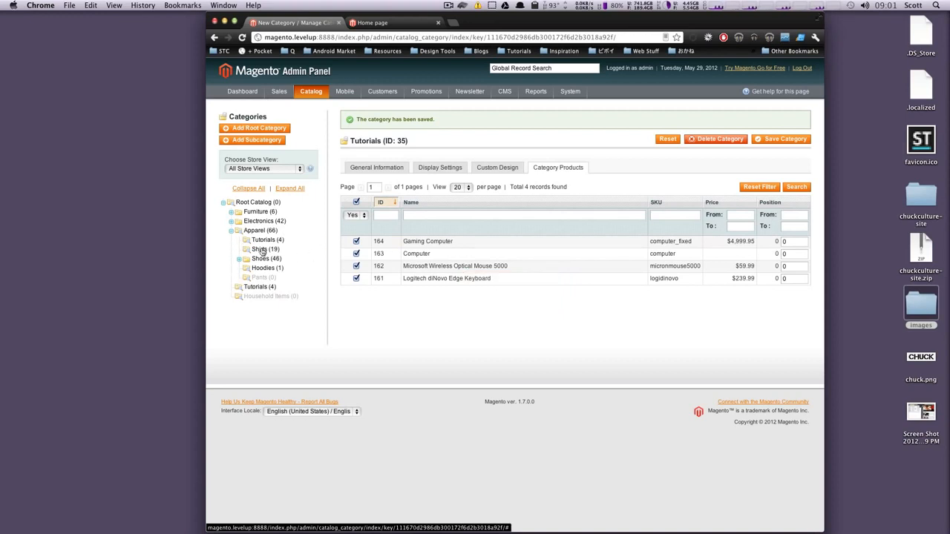
Collapse Apparel and save the Tutorials category, then reload the storefront and open its Tutorials page.
{"action": "left_click", "coordinate": [231, 230]}
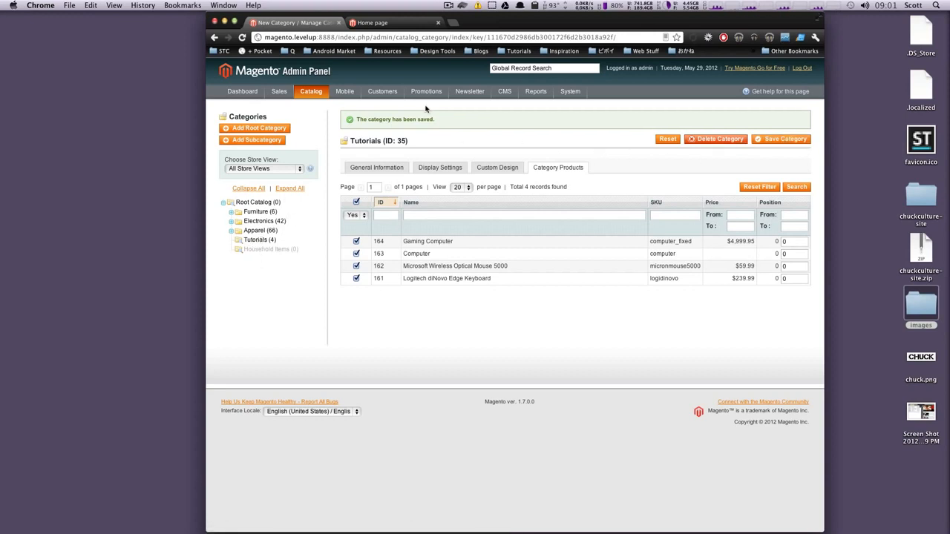
{"action": "left_click", "coordinate": [784, 139]}
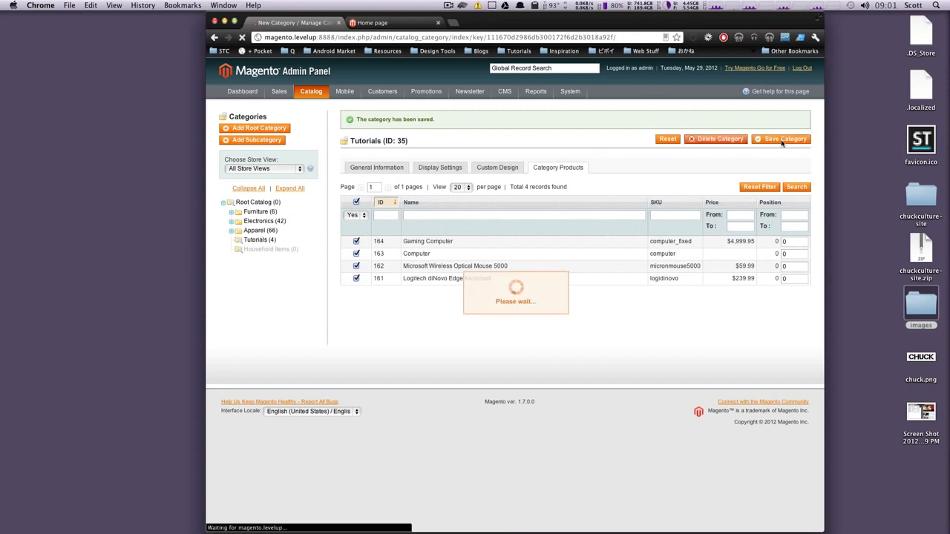
{"action": "left_click", "coordinate": [395, 26]}
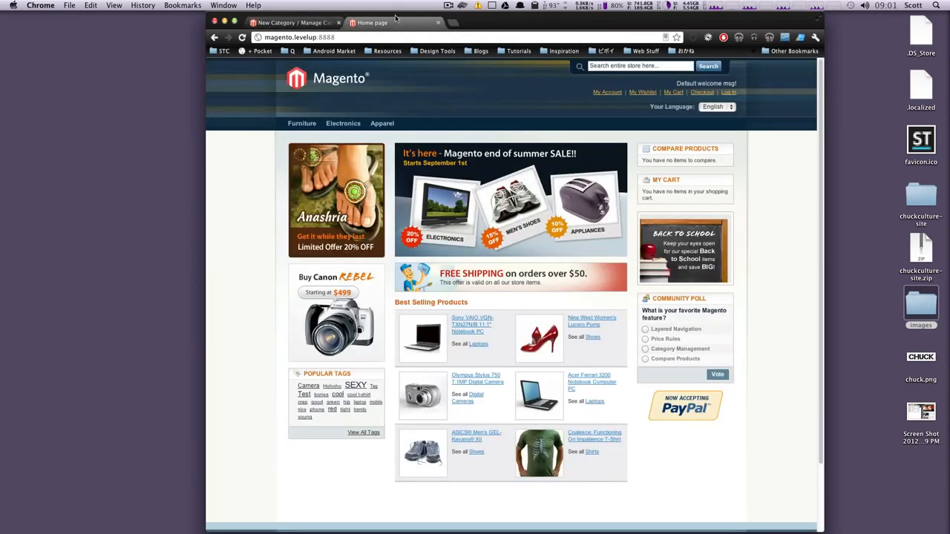
{"action": "key", "text": "super+r"}
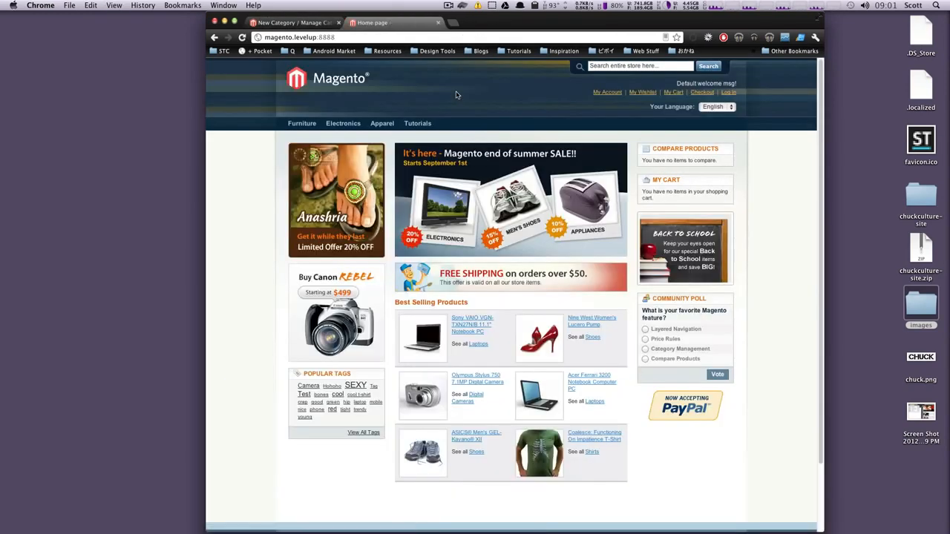
{"action": "left_click", "coordinate": [426, 124]}
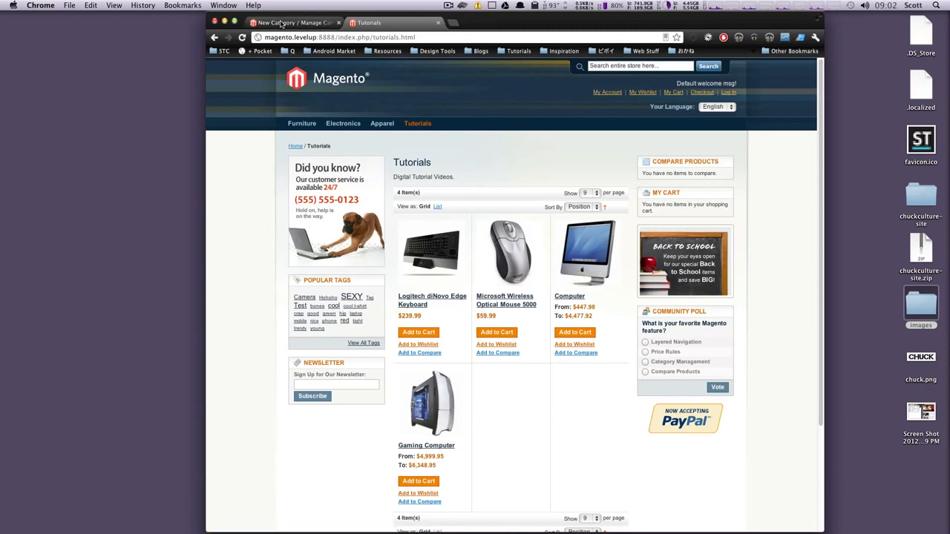
Back in the Magento admin, start a new subcategory under Tutorials and name it Magento Tutorials.
{"action": "left_click", "coordinate": [304, 23]}
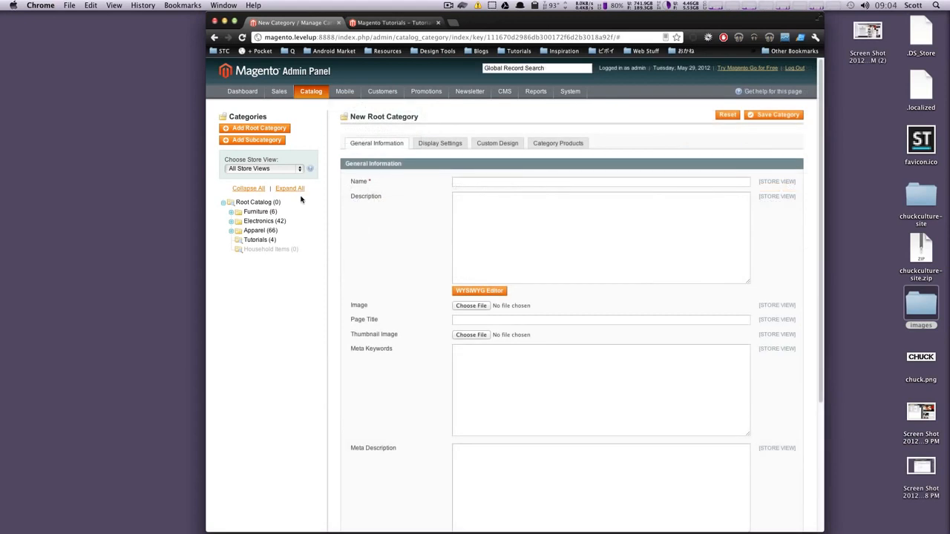
{"action": "left_click", "coordinate": [258, 240]}
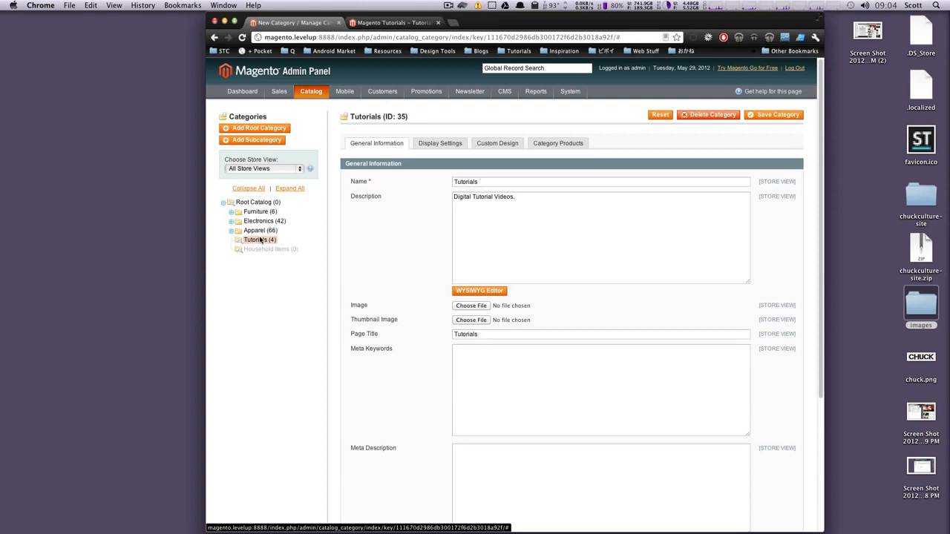
{"action": "left_click", "coordinate": [275, 142]}
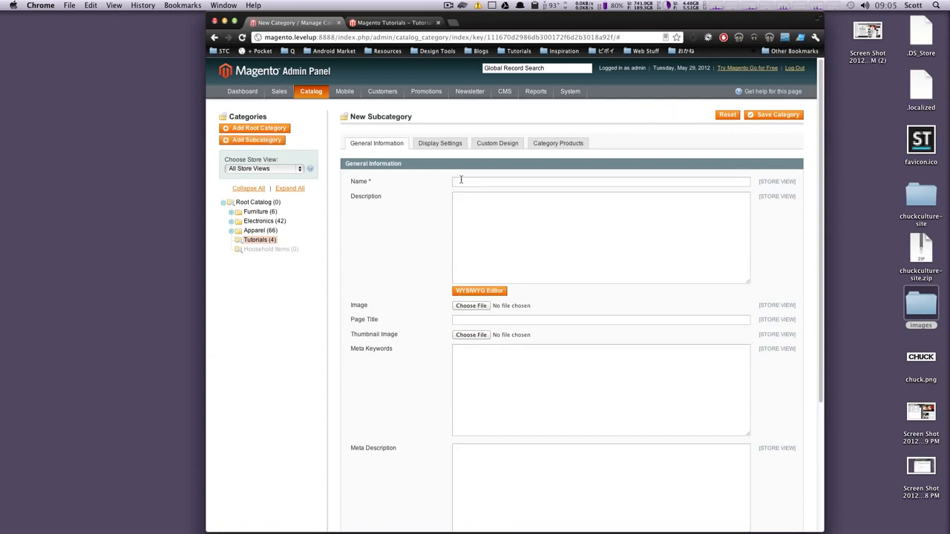
{"action": "type", "text": "Mag"}
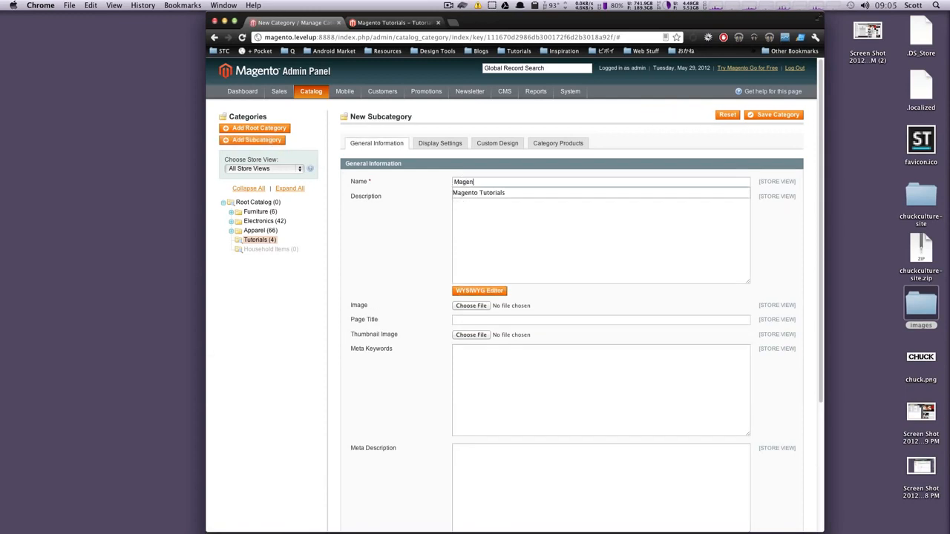
{"action": "type", "text": "en"}
{"action": "key", "text": "Down"}
{"action": "key", "text": "Return"}
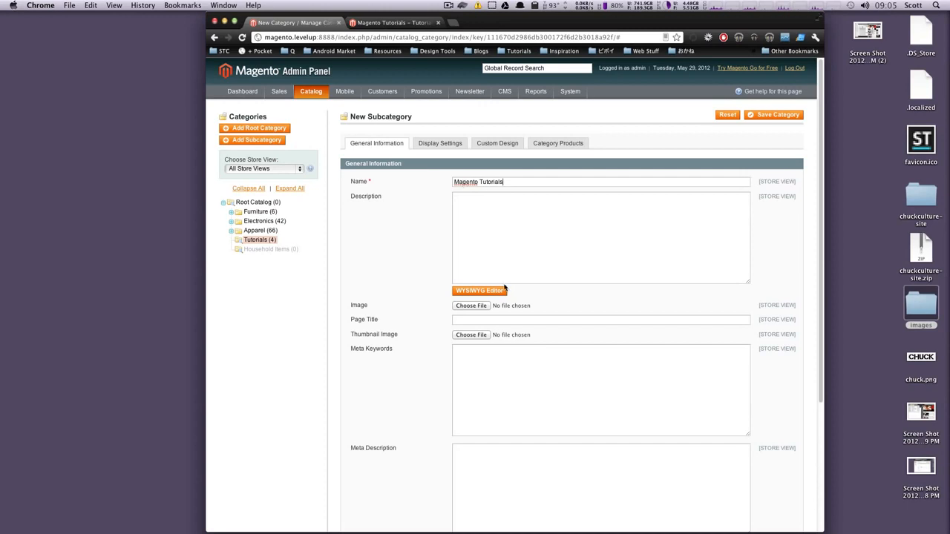
Choose the desktop file Screen Shot 2012-05-29 at 9.04.08 PM as the subcategory's image.
{"action": "left_click", "coordinate": [477, 305]}
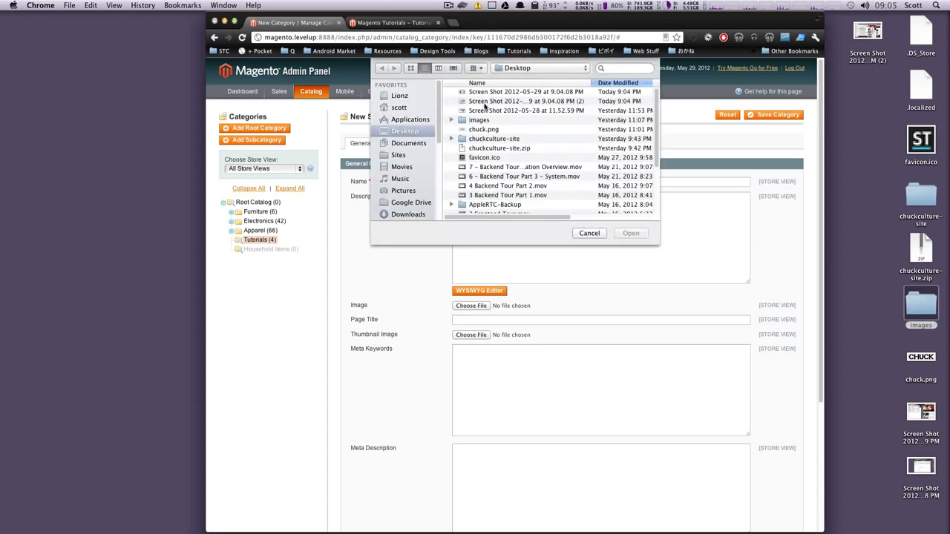
{"action": "left_click", "coordinate": [504, 92]}
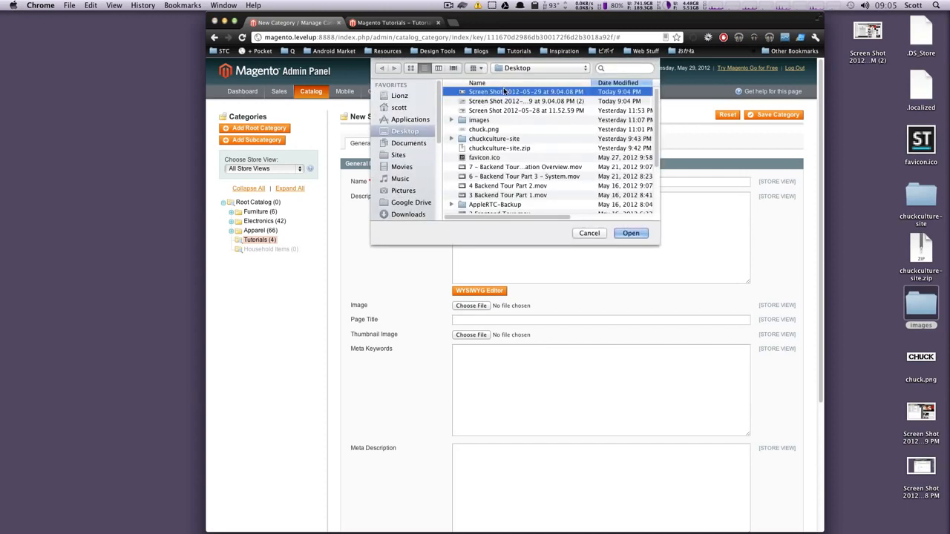
{"action": "double_click", "coordinate": [504, 91]}
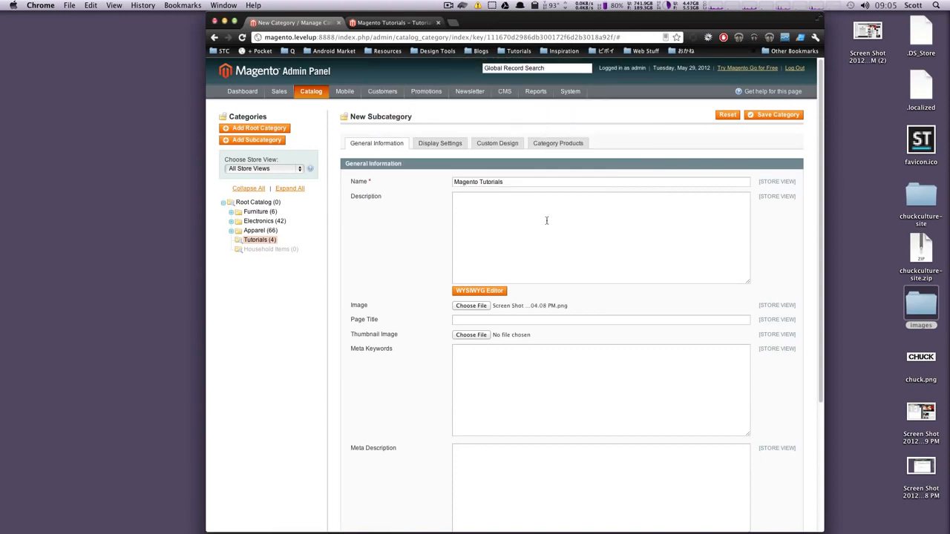
Set the subcategory's Is Active option to Yes and save the Magento Tutorials category.
{"action": "scroll", "coordinate": [546, 220], "scroll_direction": "down", "scroll_amount": 5}
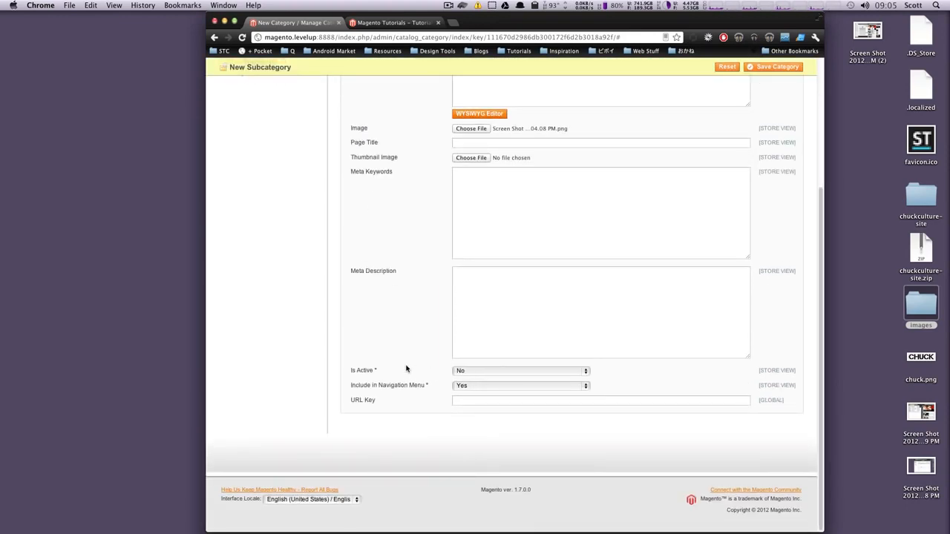
{"action": "scroll", "coordinate": [430, 370], "scroll_direction": "up", "scroll_amount": 5}
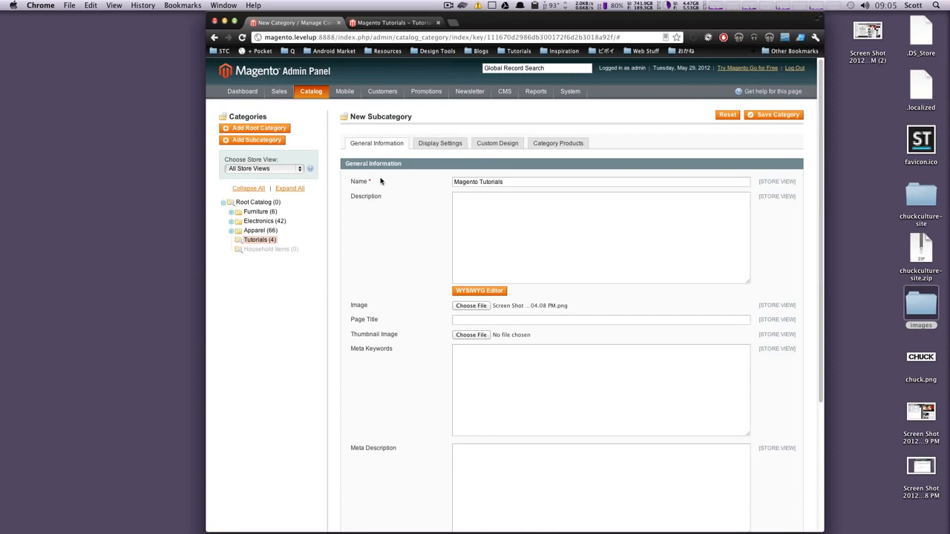
{"action": "left_click_drag", "start_coordinate": [380, 181], "coordinate": [338, 177]}
{"action": "scroll", "coordinate": [382, 208], "scroll_direction": "down", "scroll_amount": 5}
{"action": "left_click_drag", "start_coordinate": [378, 370], "coordinate": [356, 371]}
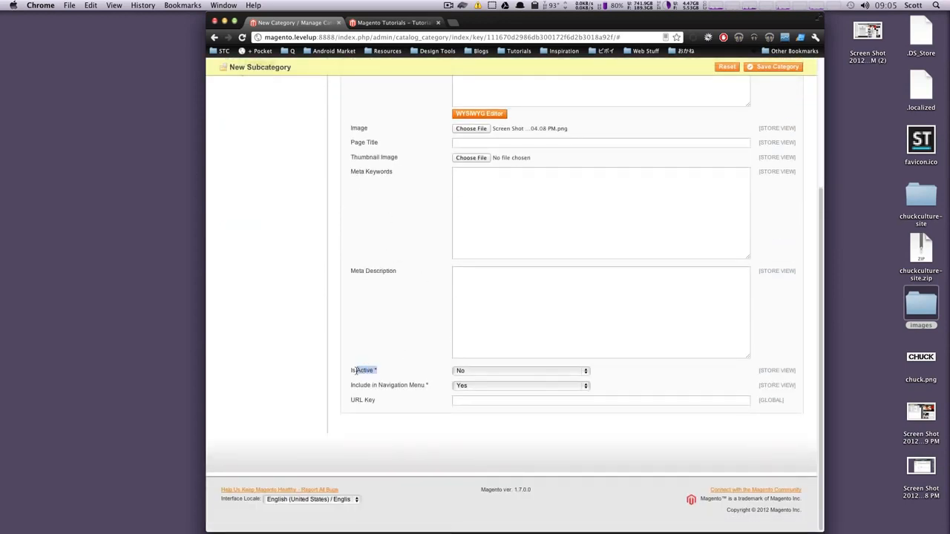
{"action": "left_click", "coordinate": [524, 371]}
{"action": "left_click", "coordinate": [511, 362]}
{"action": "left_click", "coordinate": [452, 389]}
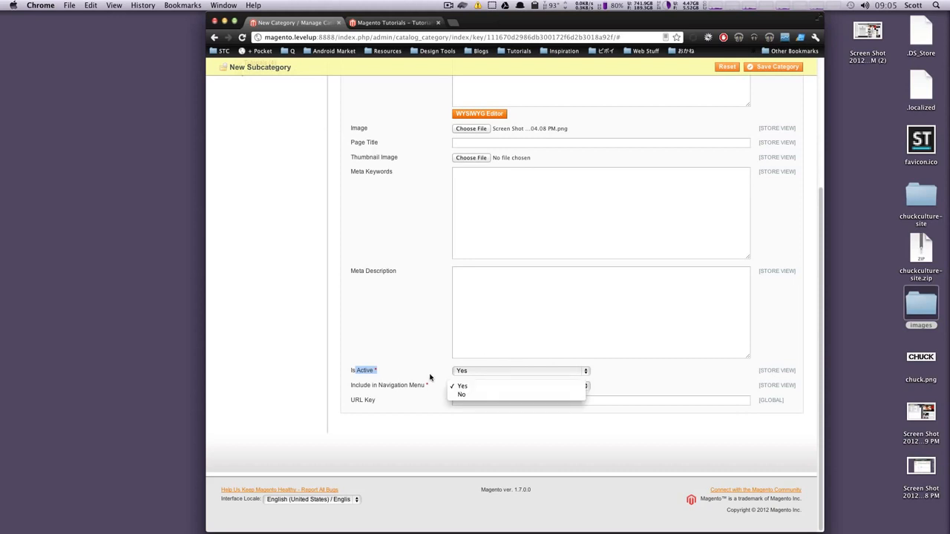
{"action": "left_click", "coordinate": [424, 380]}
{"action": "scroll", "coordinate": [531, 393], "scroll_direction": "up", "scroll_amount": 5}
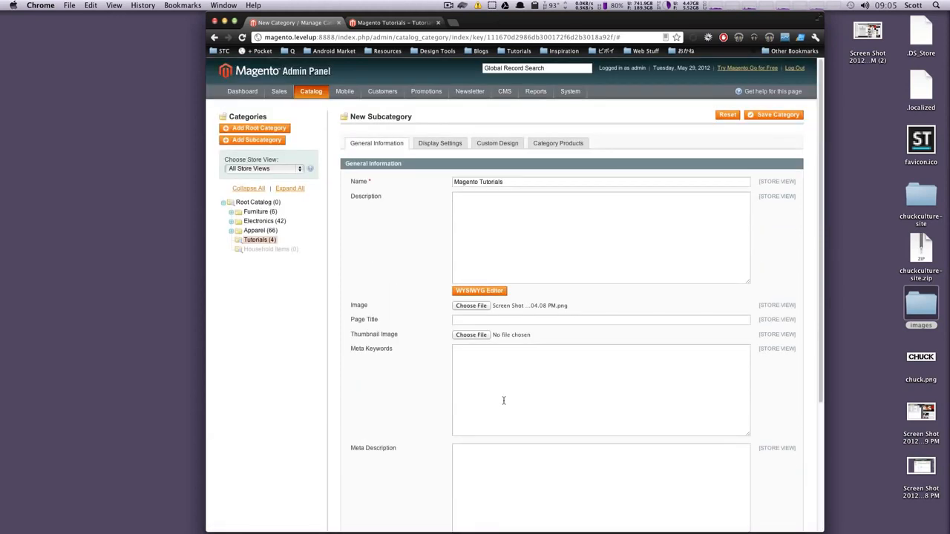
{"action": "left_click", "coordinate": [778, 115]}
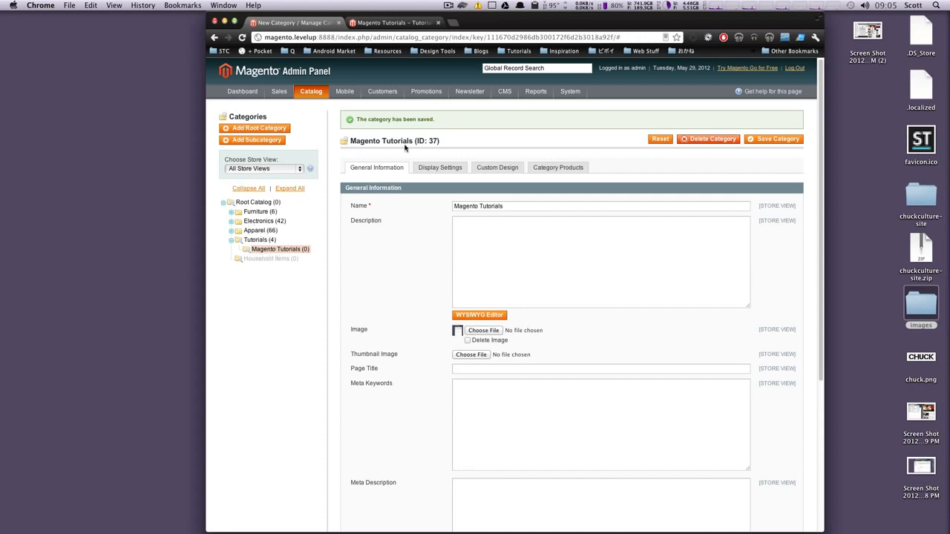
View the Tutorials category on the storefront and open its Magento Tutorials subcategory page.
{"action": "left_click", "coordinate": [385, 24]}
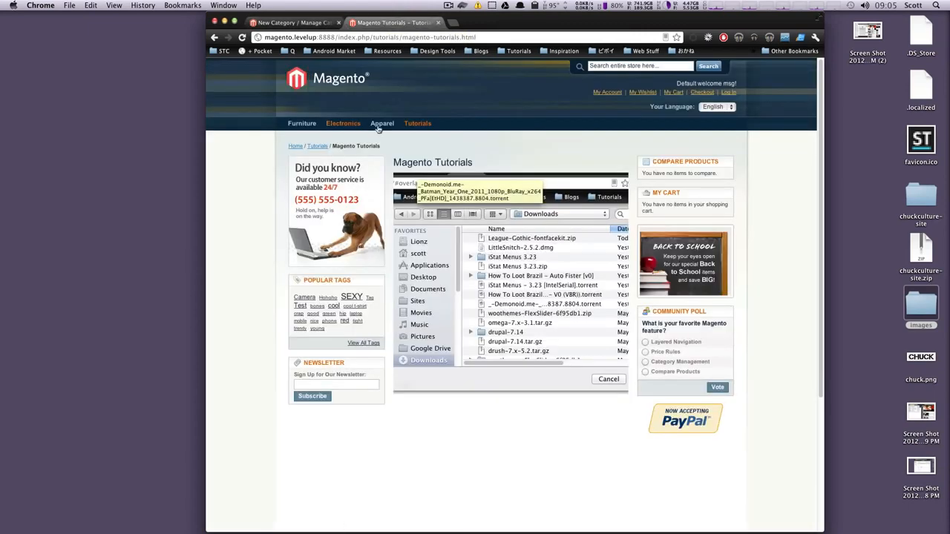
{"action": "left_click", "coordinate": [413, 124]}
{"action": "left_click", "coordinate": [306, 27]}
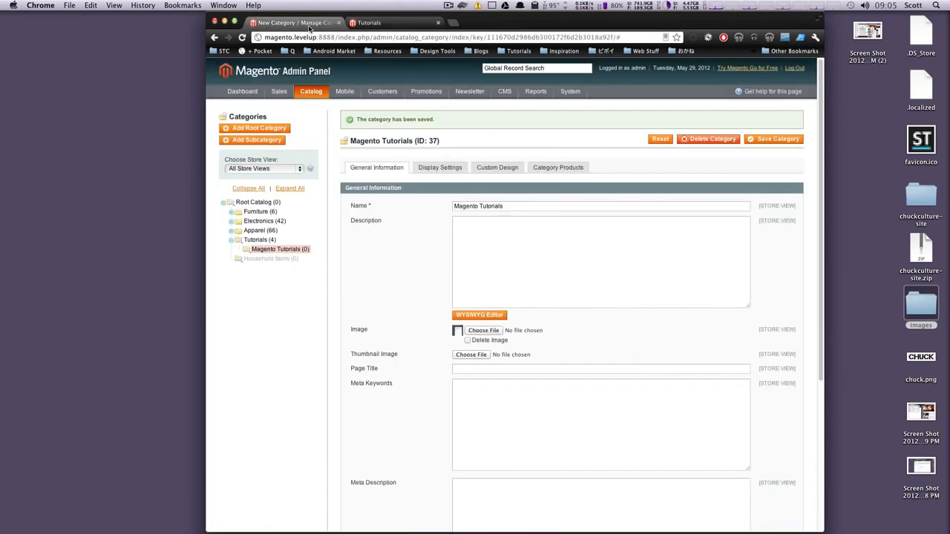
{"action": "left_click", "coordinate": [394, 24]}
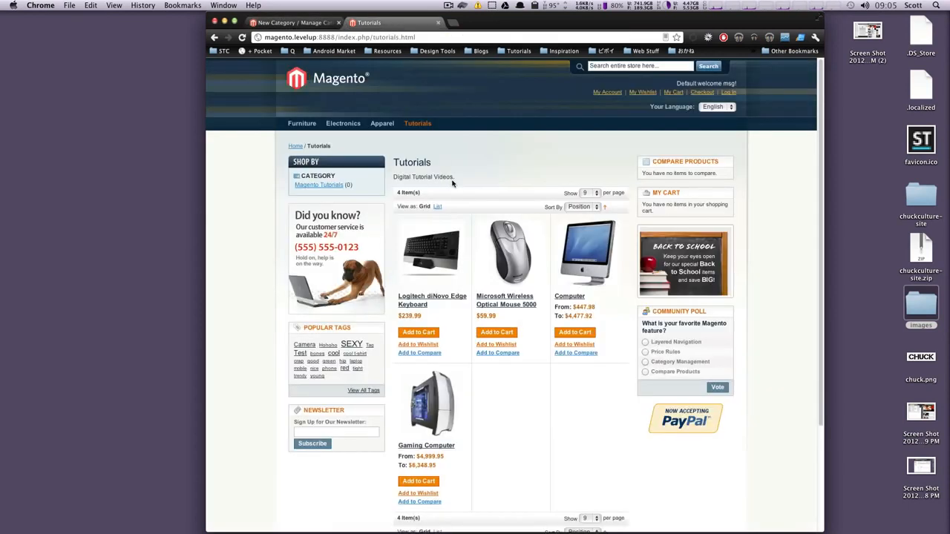
{"action": "mouse_move", "coordinate": [425, 129]}
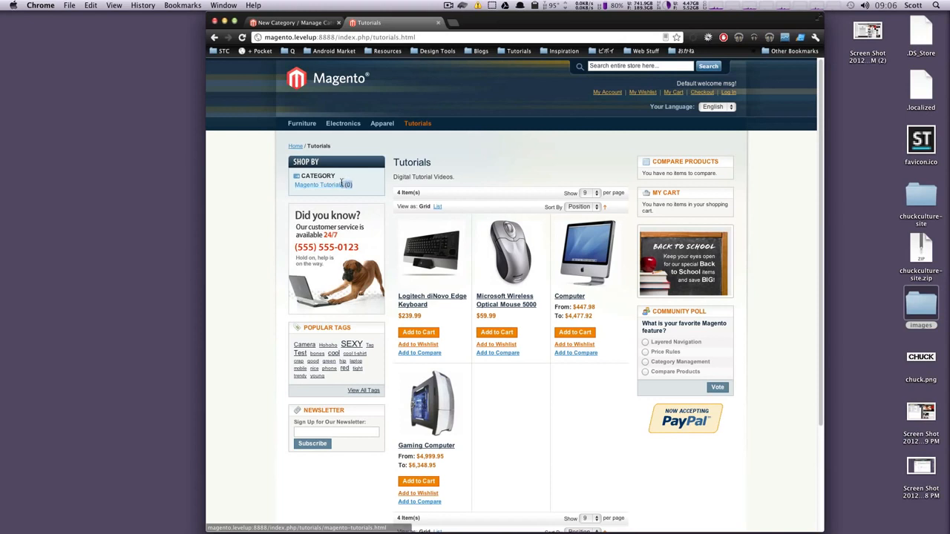
{"action": "mouse_move", "coordinate": [415, 128]}
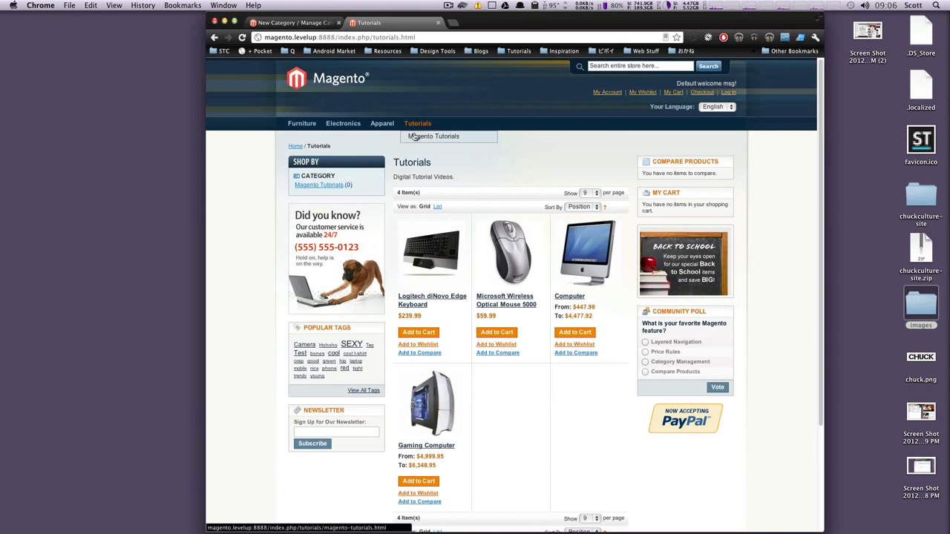
{"action": "left_click", "coordinate": [415, 137]}
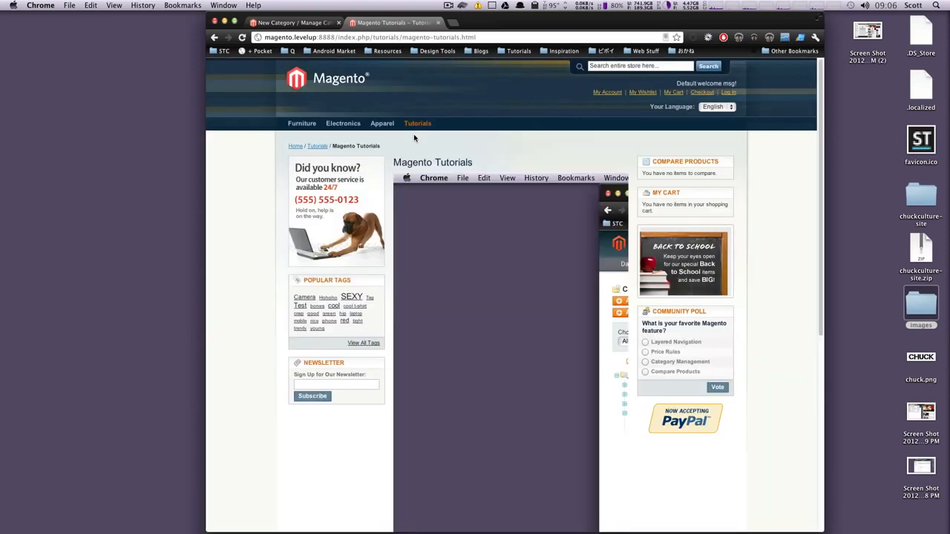
Examine the Magento Tutorials storefront page from its title and category image down to the product area.
{"action": "scroll", "coordinate": [340, 196], "scroll_direction": "down", "scroll_amount": 3}
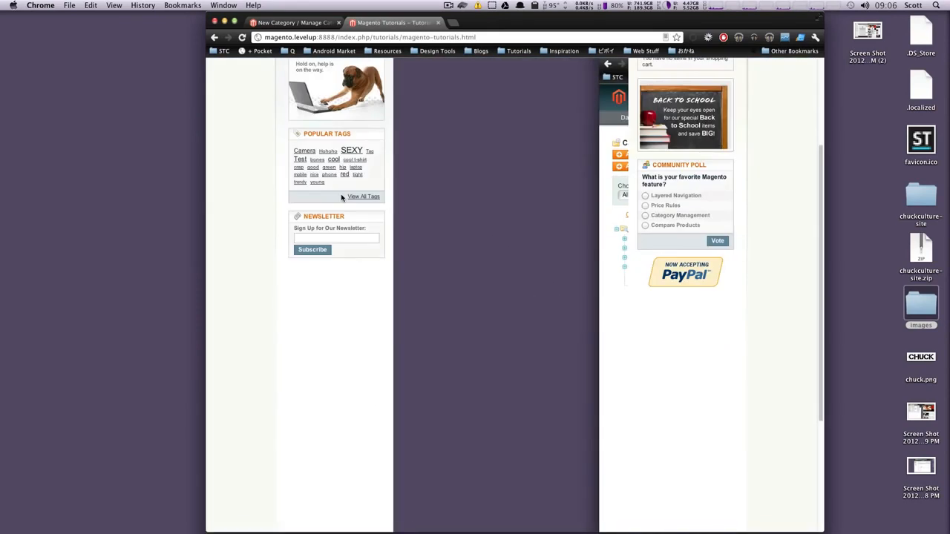
{"action": "scroll", "coordinate": [344, 199], "scroll_direction": "up", "scroll_amount": 2}
{"action": "scroll", "coordinate": [549, 207], "scroll_direction": "down", "scroll_amount": 1}
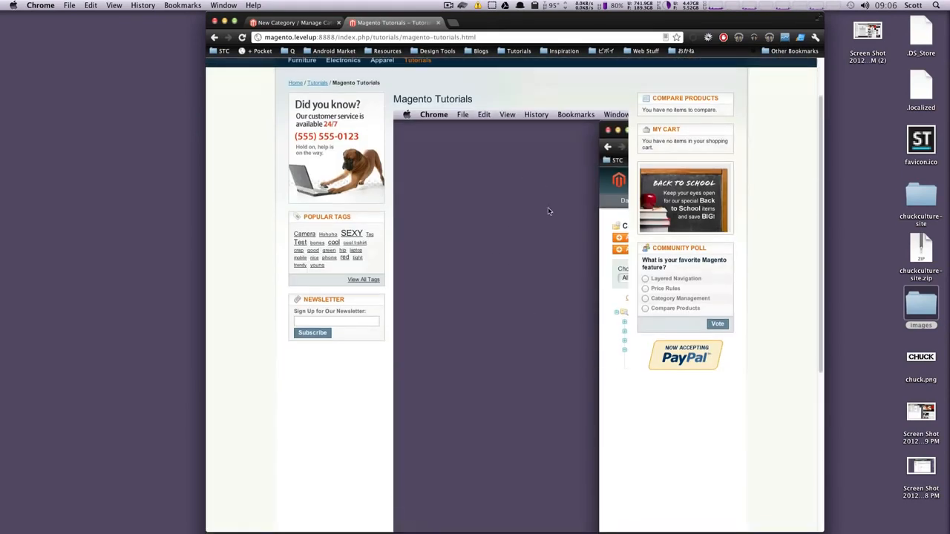
{"action": "scroll", "coordinate": [546, 209], "scroll_direction": "up", "scroll_amount": 1}
{"action": "scroll", "coordinate": [544, 206], "scroll_direction": "down", "scroll_amount": 3}
{"action": "scroll", "coordinate": [540, 207], "scroll_direction": "up", "scroll_amount": 4}
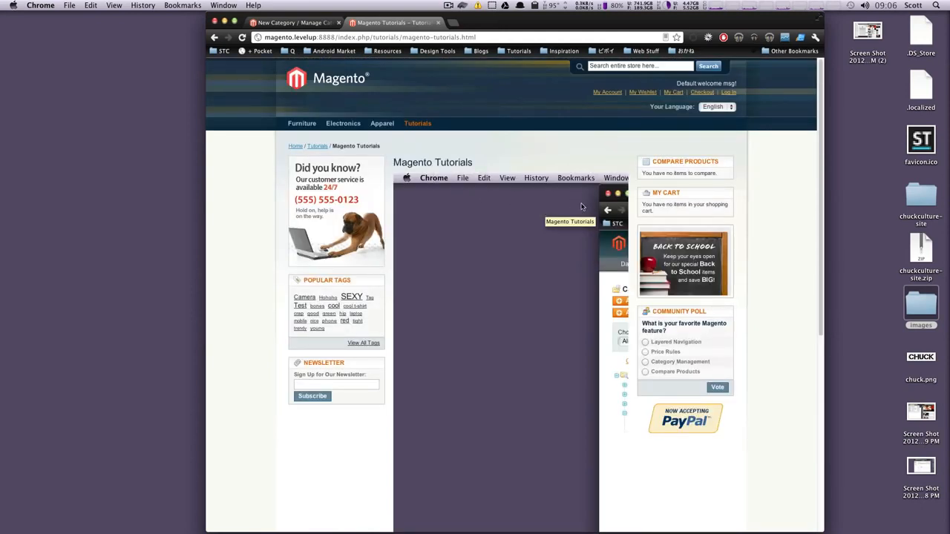
{"action": "scroll", "coordinate": [542, 281], "scroll_direction": "down", "scroll_amount": 5}
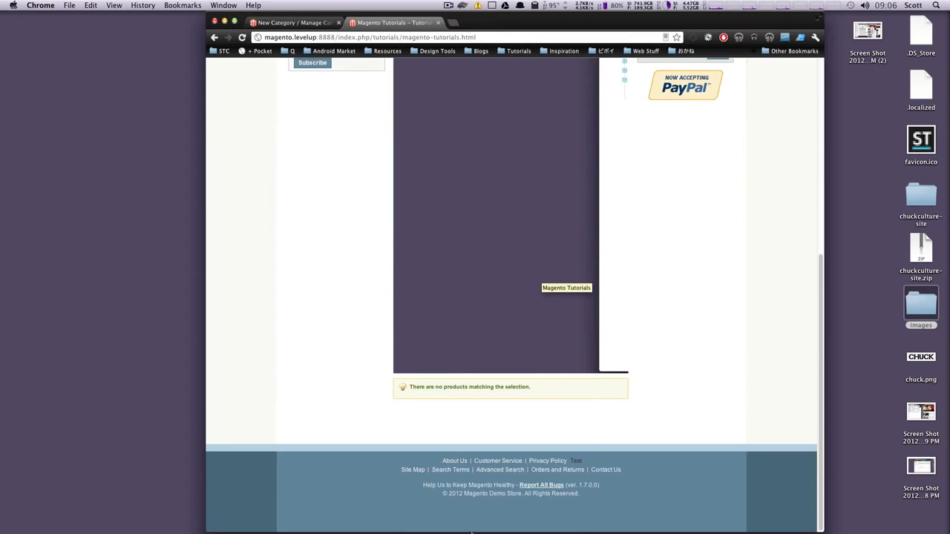
{"action": "scroll", "coordinate": [509, 391], "scroll_direction": "up", "scroll_amount": 5}
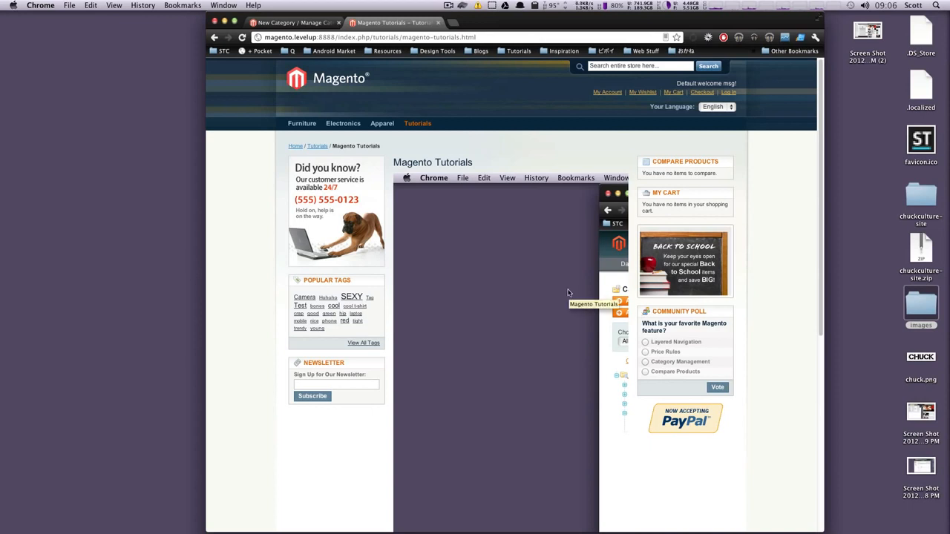
{"action": "scroll", "coordinate": [544, 246], "scroll_direction": "down", "scroll_amount": 5}
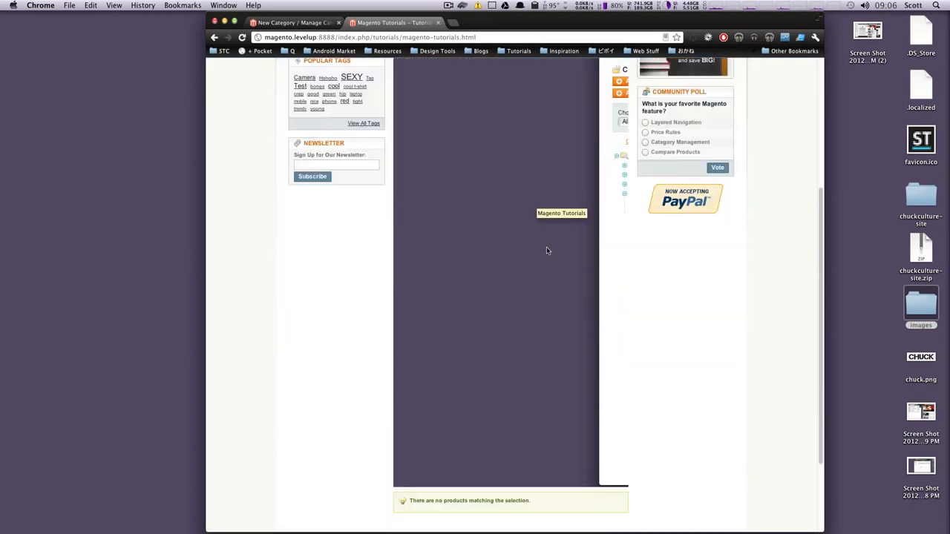
{"action": "scroll", "coordinate": [543, 249], "scroll_direction": "up", "scroll_amount": 5}
{"action": "scroll", "coordinate": [543, 249], "scroll_direction": "down", "scroll_amount": 2}
{"action": "scroll", "coordinate": [544, 253], "scroll_direction": "up", "scroll_amount": 2}
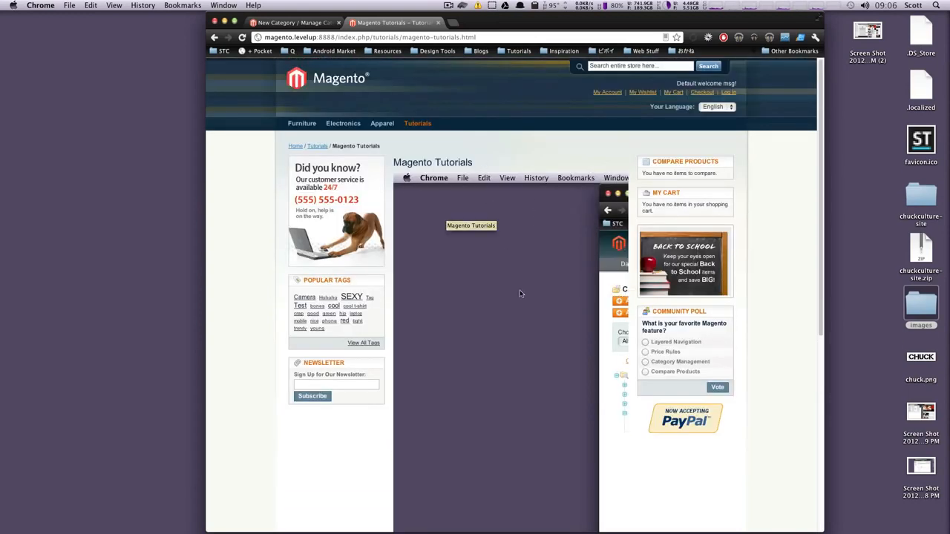
{"action": "scroll", "coordinate": [534, 333], "scroll_direction": "down", "scroll_amount": 8}
{"action": "scroll", "coordinate": [533, 334], "scroll_direction": "up", "scroll_amount": 3}
{"action": "scroll", "coordinate": [533, 335], "scroll_direction": "up", "scroll_amount": 4}
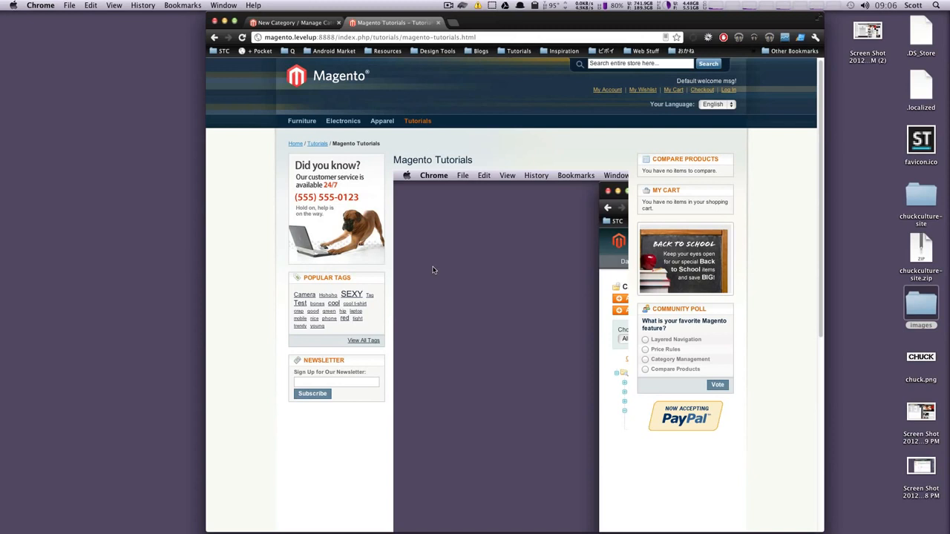
{"action": "double_click", "coordinate": [468, 161]}
{"action": "left_click", "coordinate": [523, 154]}
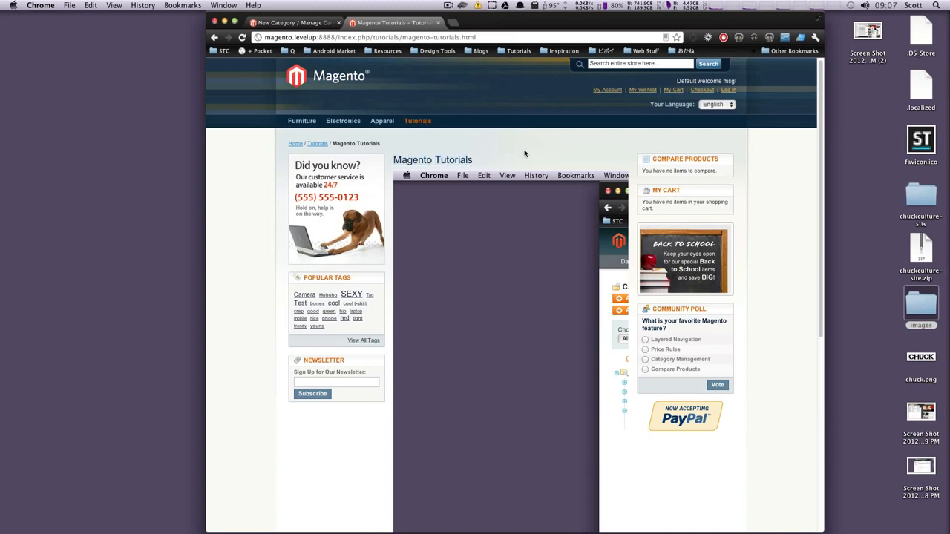